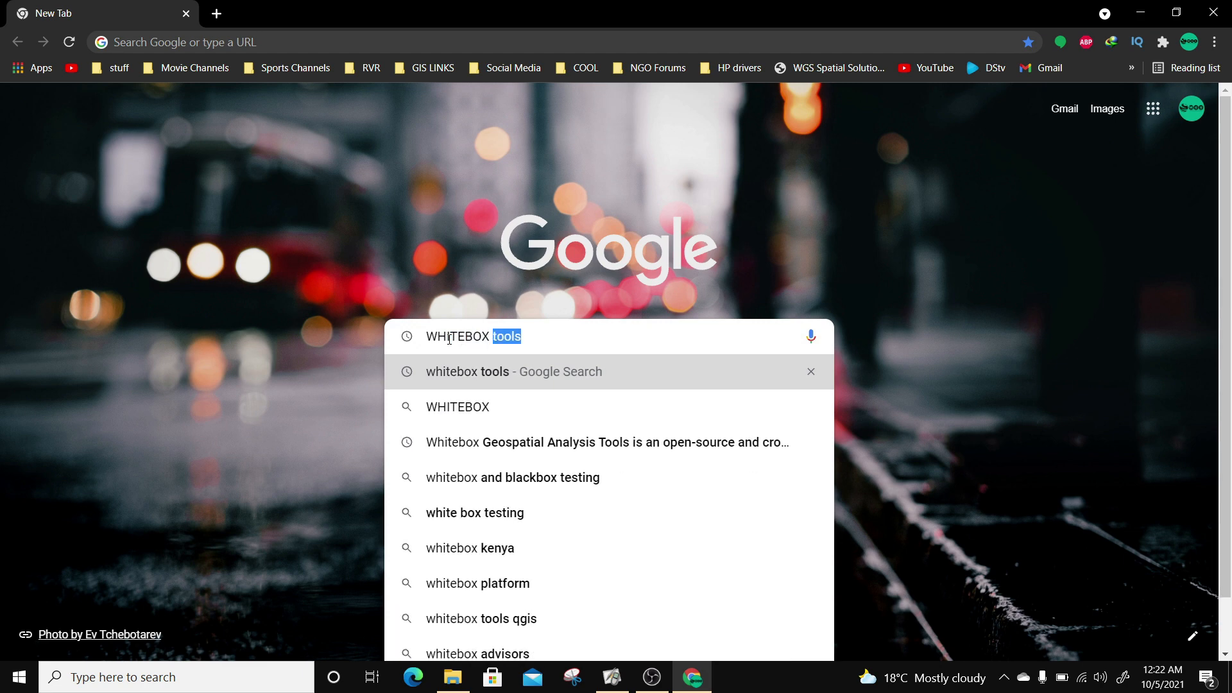
# Step: Search Google for "whitebox tools" and open the Whitebox Geospatial home page
pyautogui.write('TOOLS')
pyautogui.press('Return')
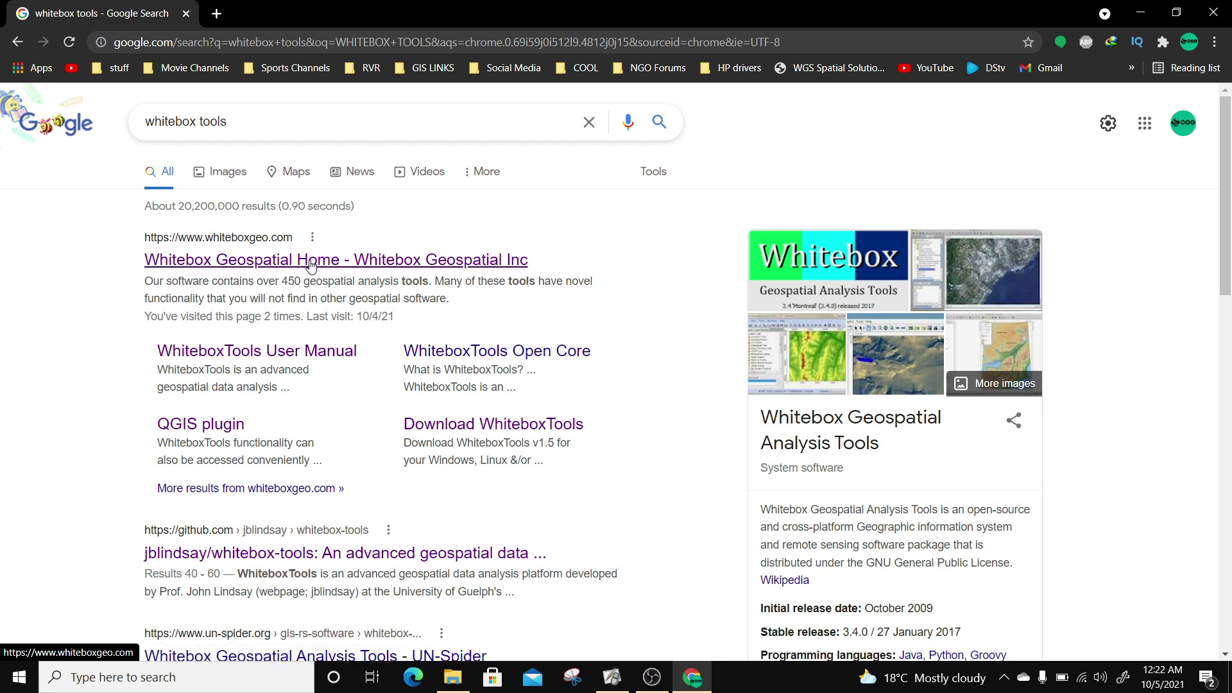
pyautogui.click(262, 265)
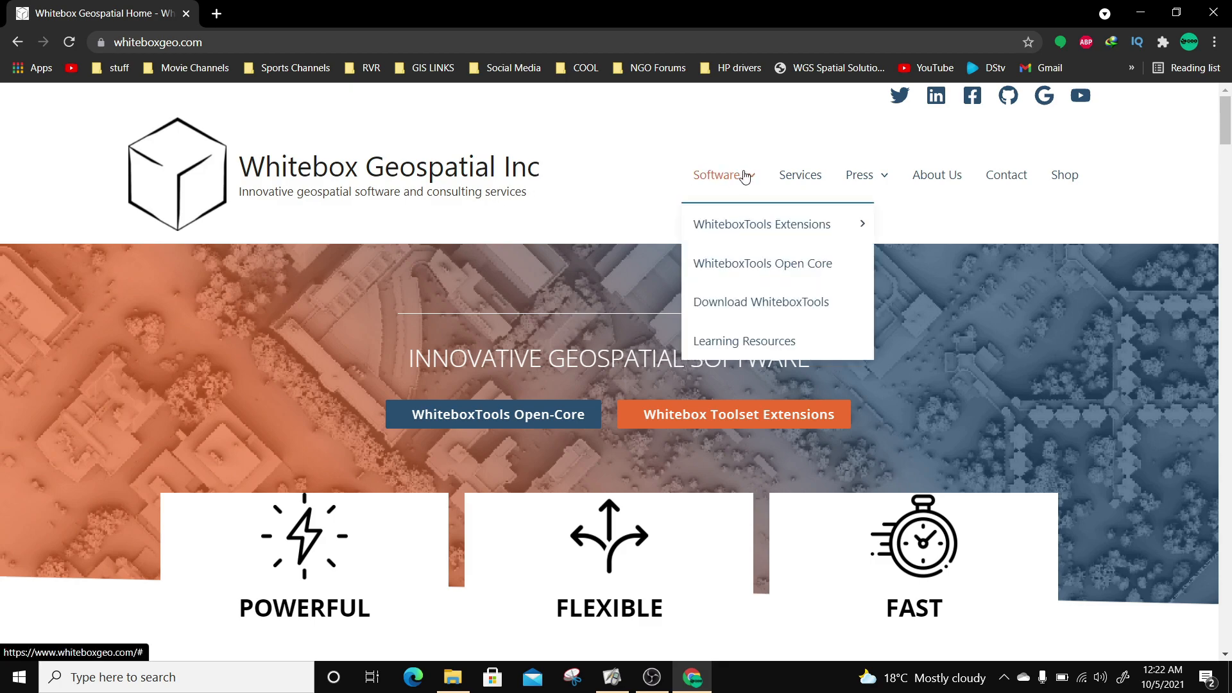
# Step: Look over the Whitebox Geospatial home page and open the site's Download WhiteboxTools page
pyautogui.scroll(-5, 502, 323)
pyautogui.scroll(-20, 502, 323)
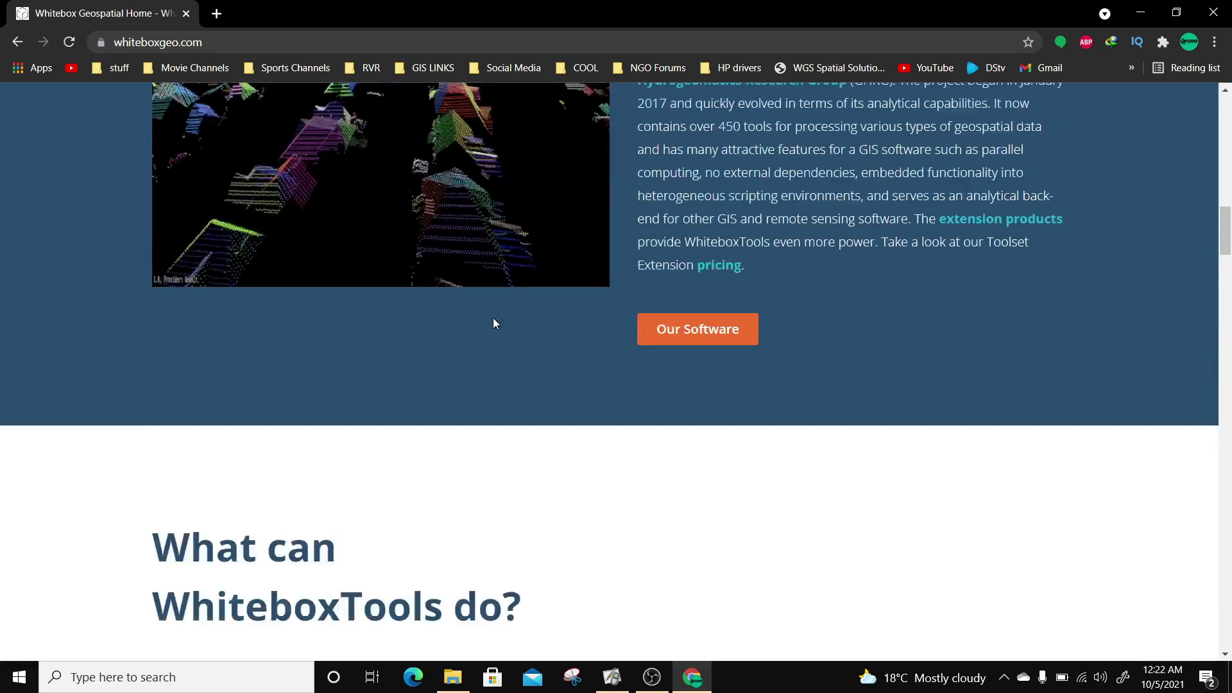
pyautogui.scroll(20, 491, 319)
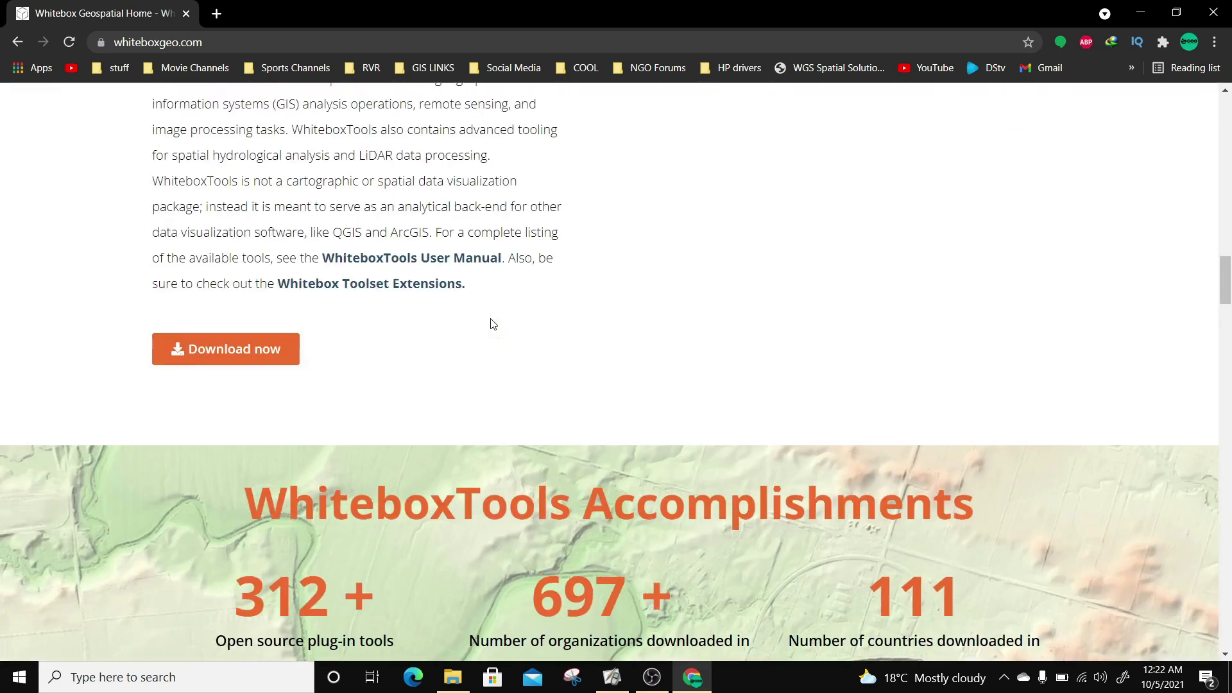
pyautogui.scroll(10, 490, 323)
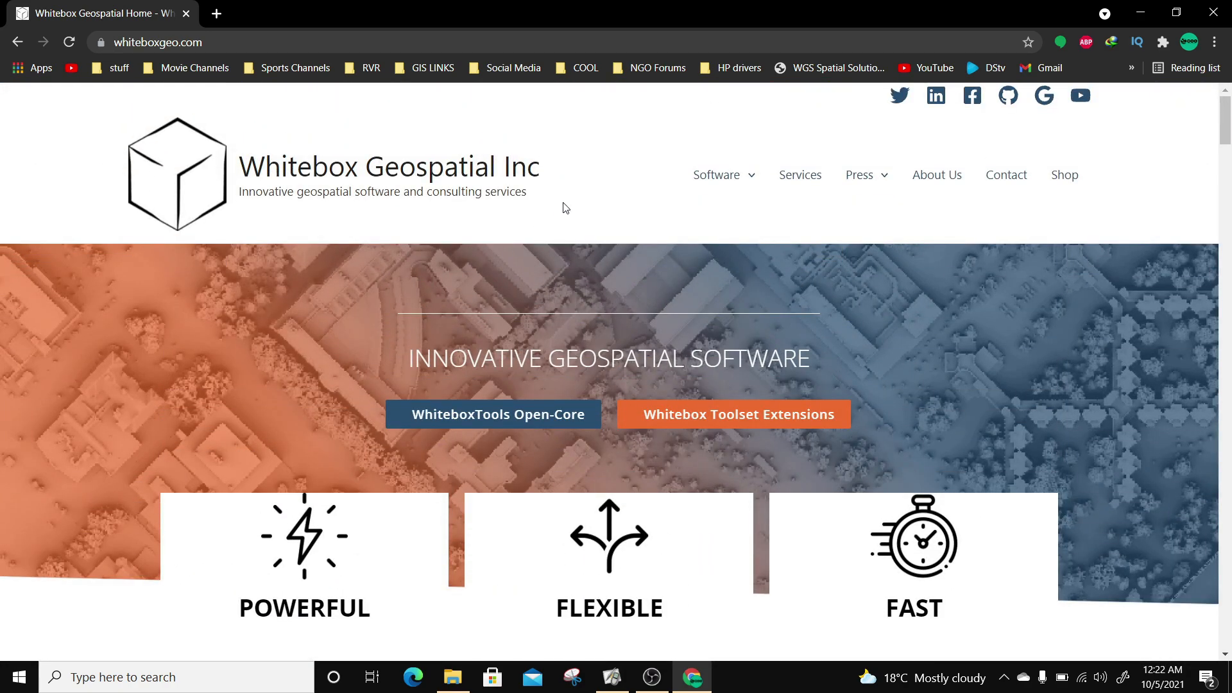
pyautogui.moveTo(698, 169)
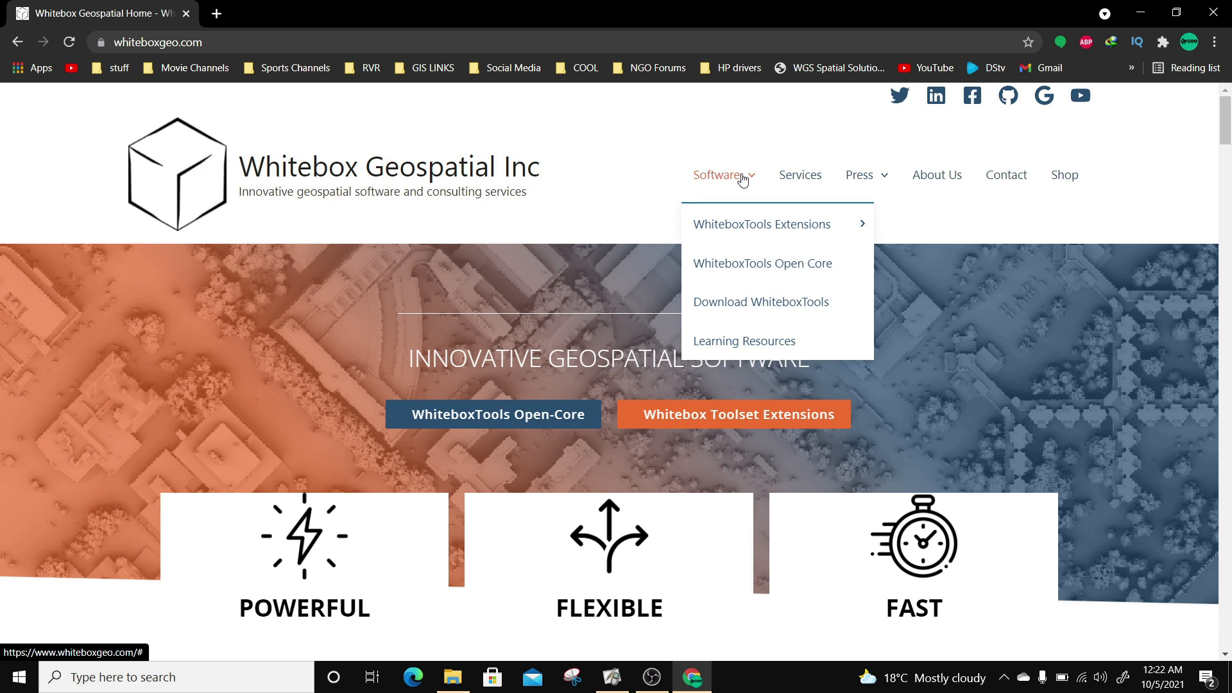
pyautogui.click(751, 311)
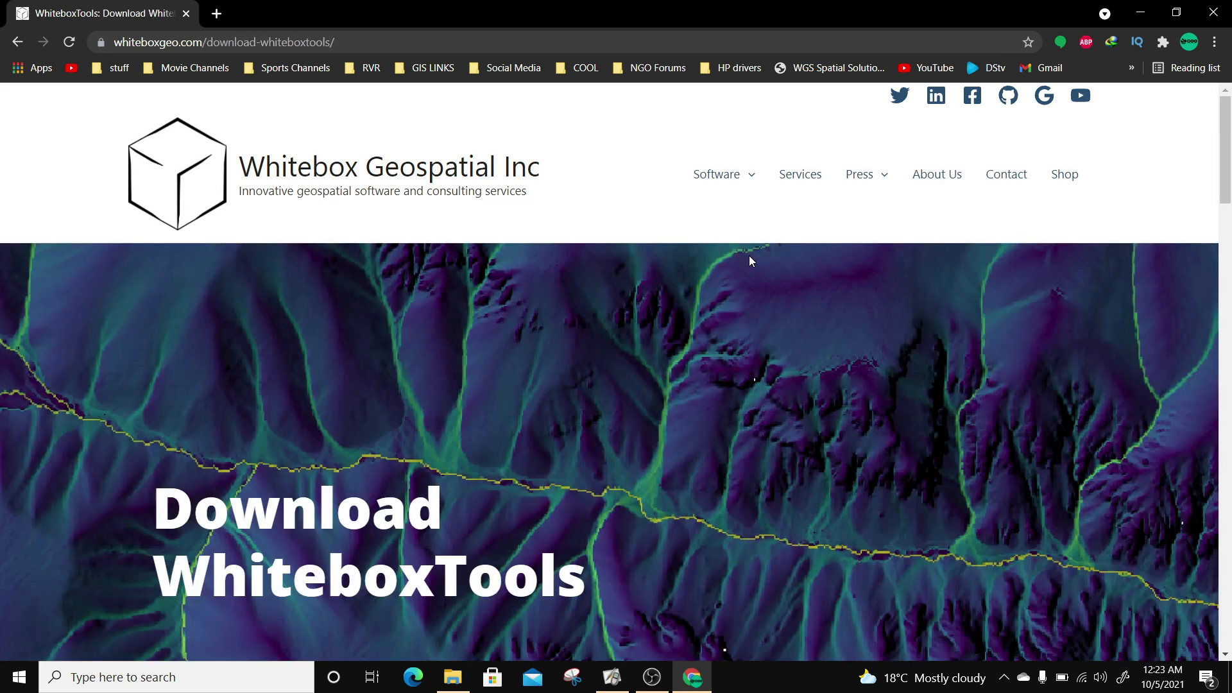
# Step: Expand the download form for the Windows 64-bit version of the WBT v2.0.0 binaries
pyautogui.scroll(-9, 730, 222)
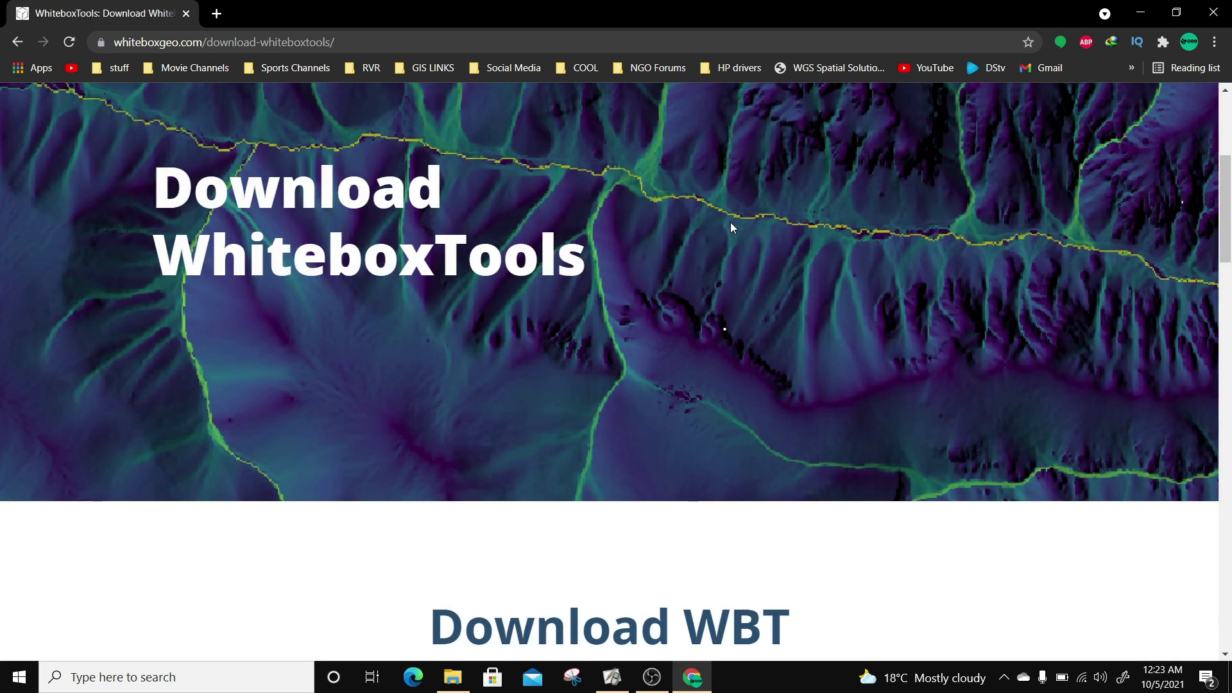
pyautogui.scroll(-1, 727, 222)
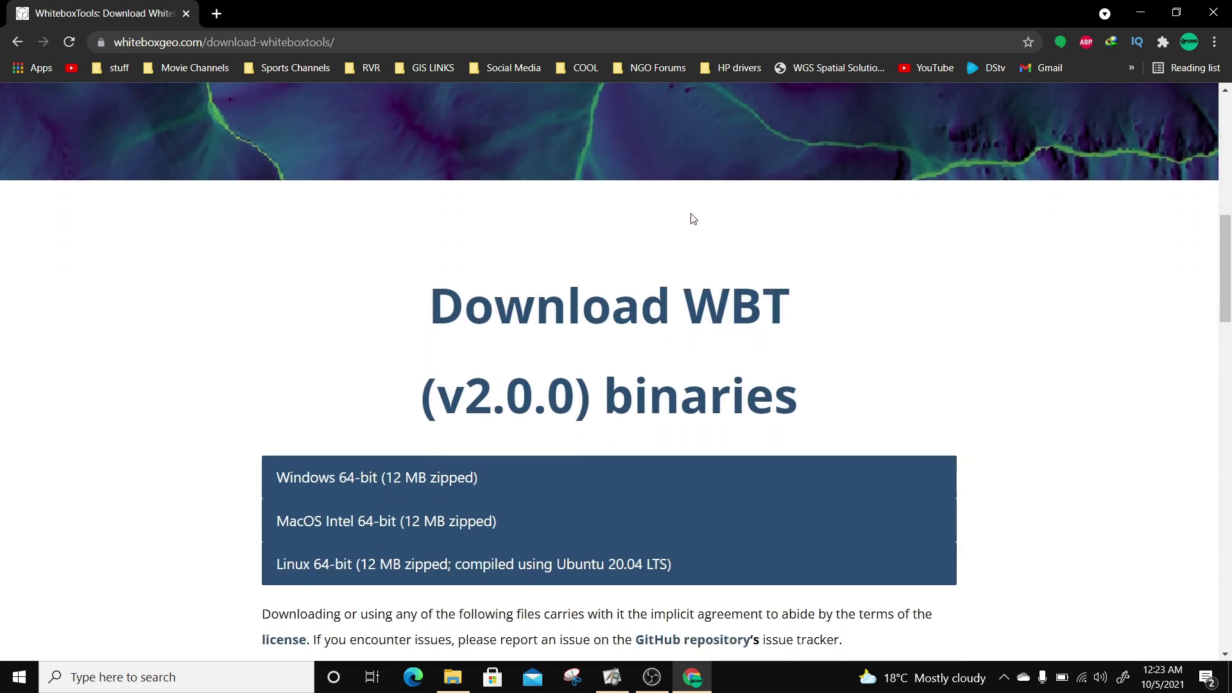
pyautogui.scroll(-2, 698, 185)
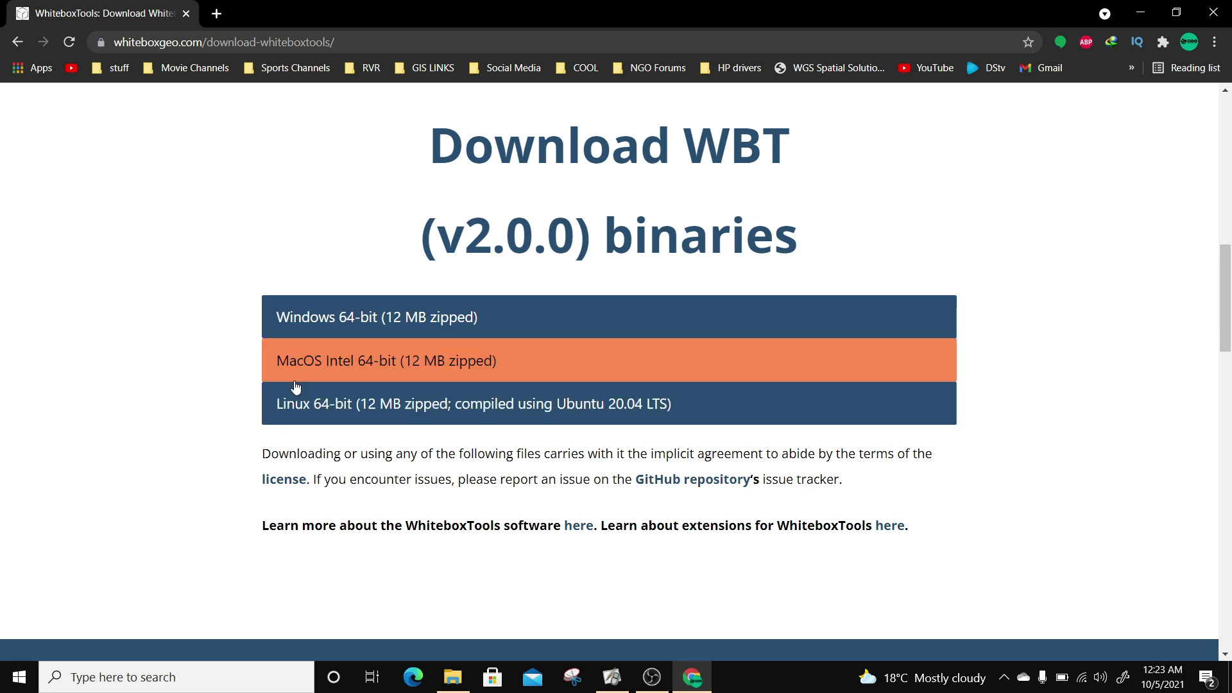
pyautogui.click(340, 318)
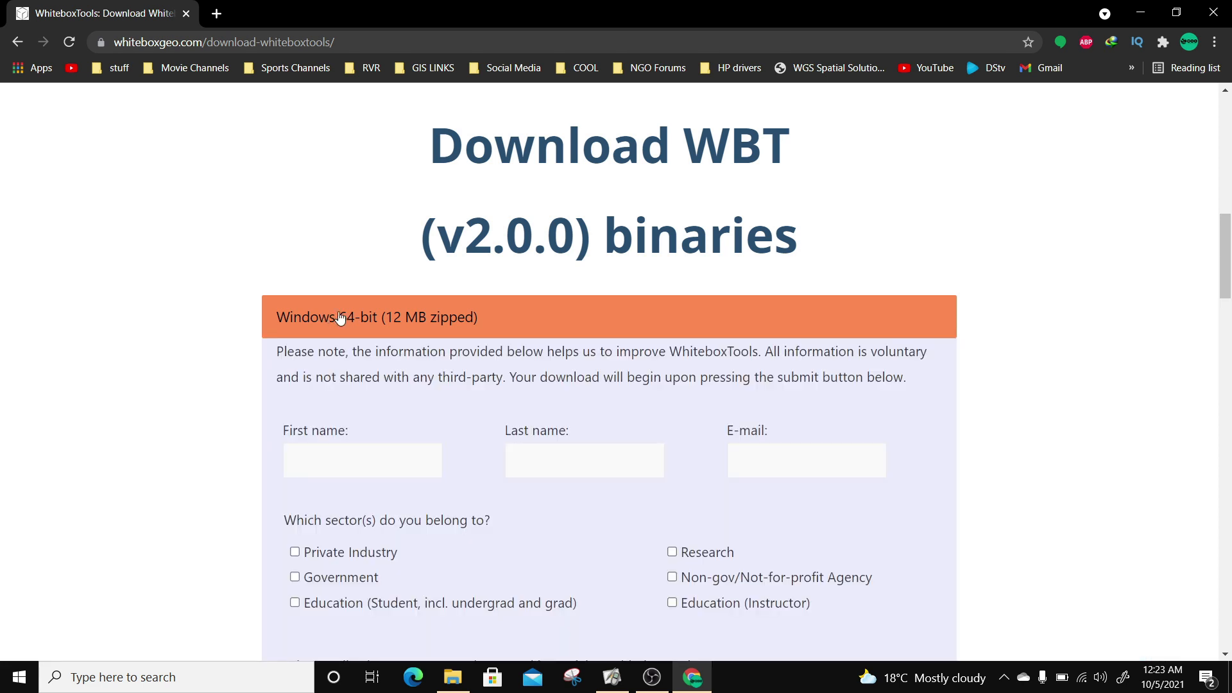
# Step: Examine the Windows 64-bit download form's questions on contact details, sector, application areas, front-ends and newsletter sign-up
pyautogui.scroll(-3, 638, 332)
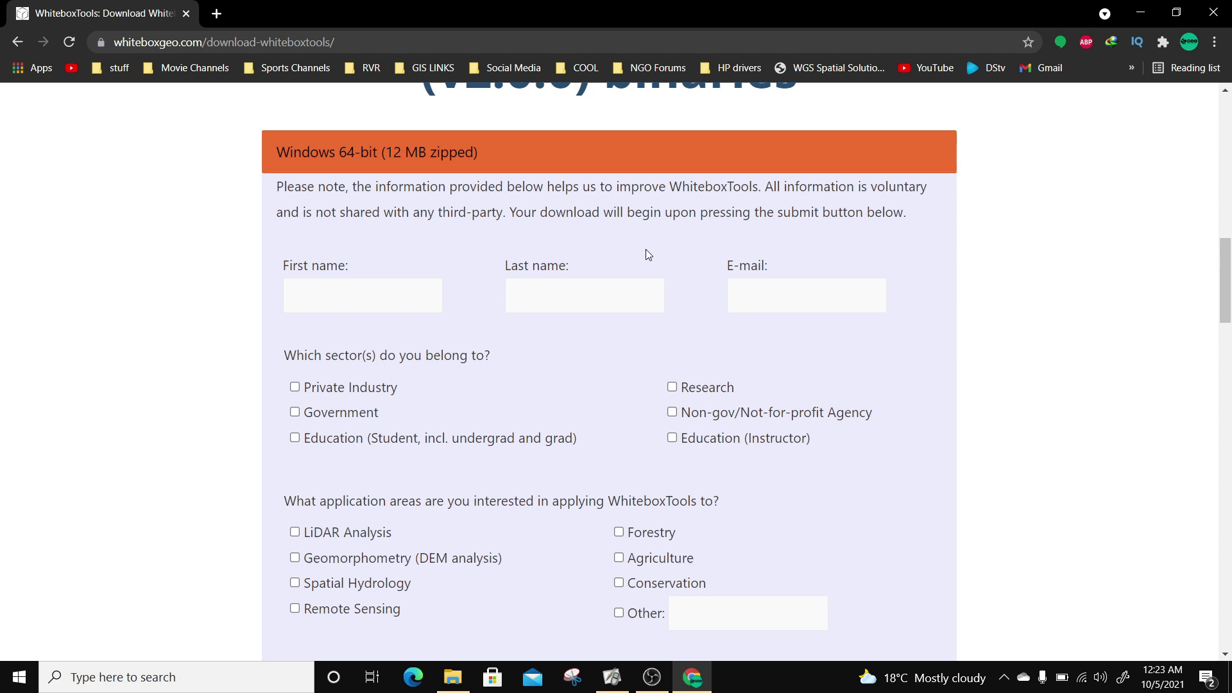
pyautogui.scroll(-3, 646, 250)
pyautogui.scroll(4, 649, 283)
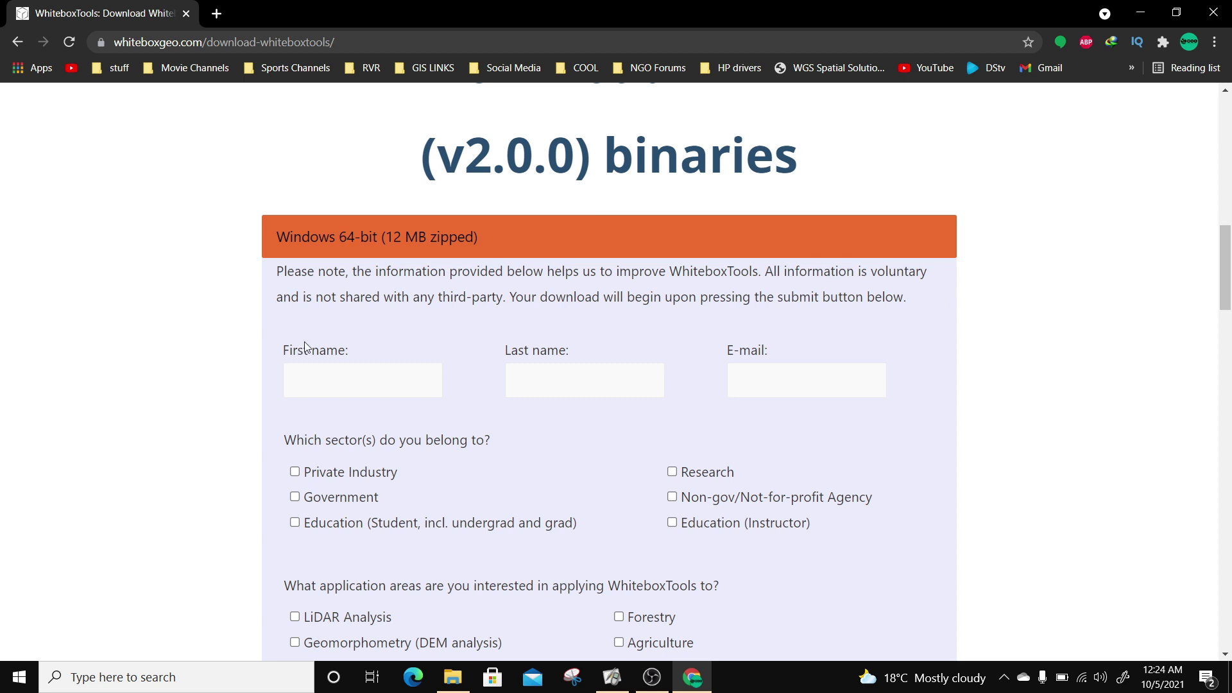
pyautogui.scroll(-5, 410, 310)
pyautogui.scroll(2, 330, 281)
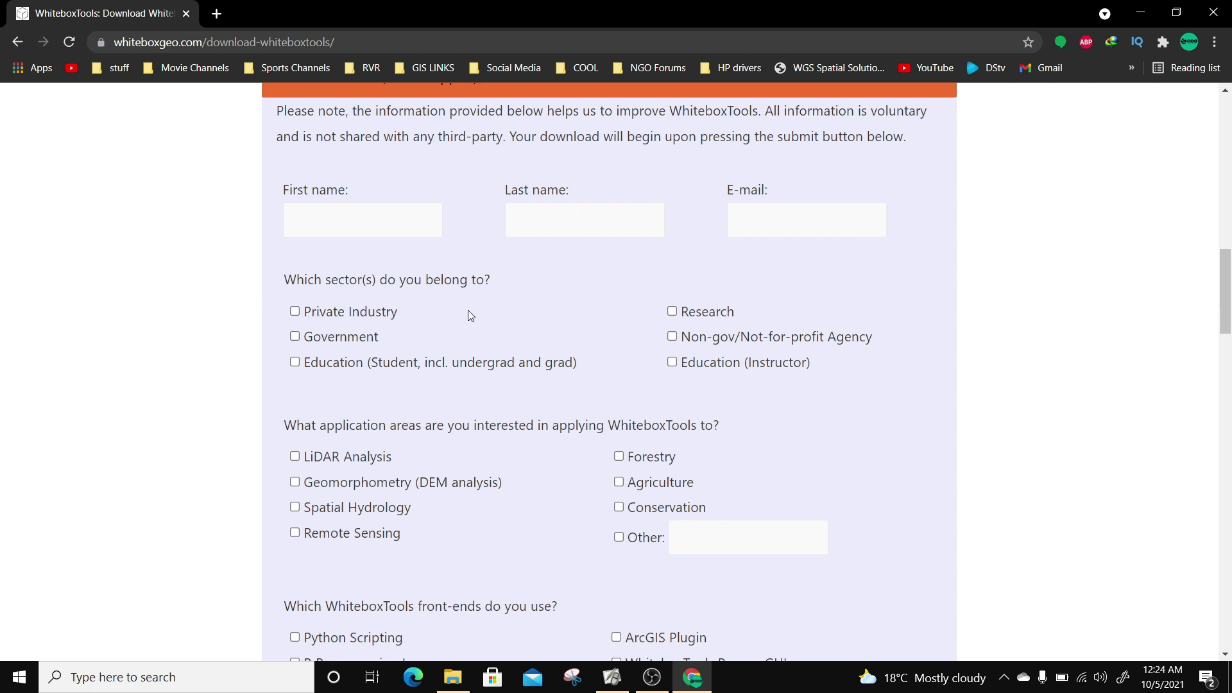
pyautogui.scroll(-5, 449, 314)
pyautogui.scroll(4, 428, 303)
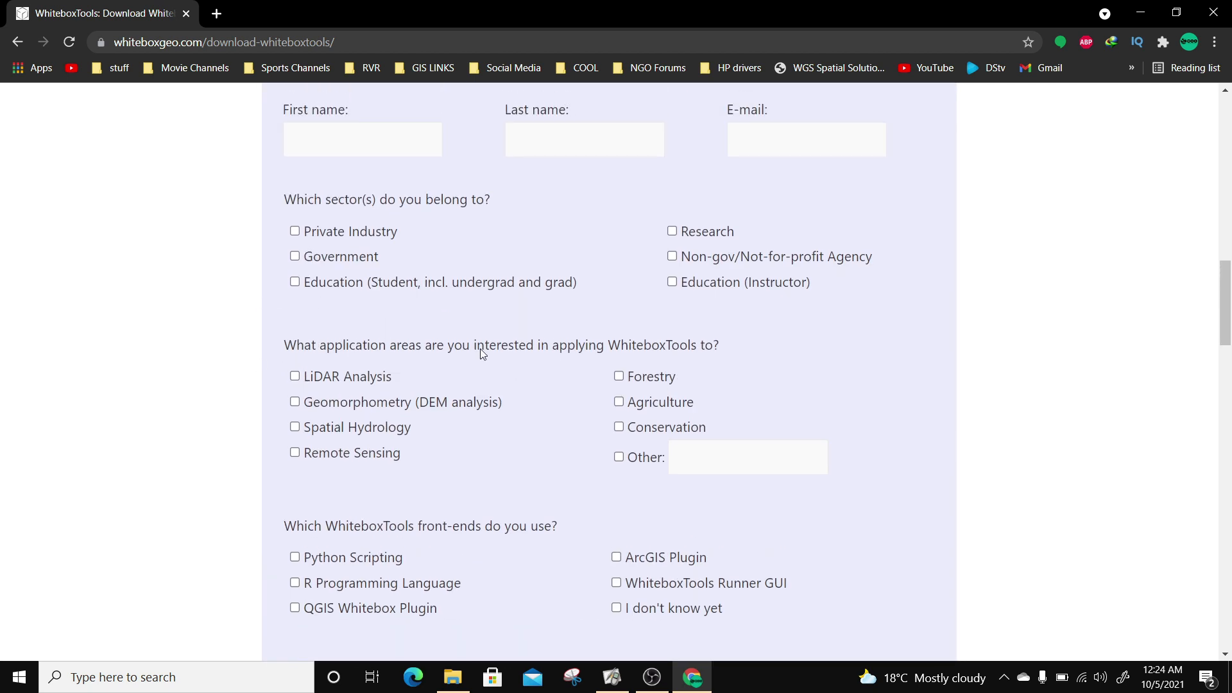
pyautogui.scroll(-3, 321, 408)
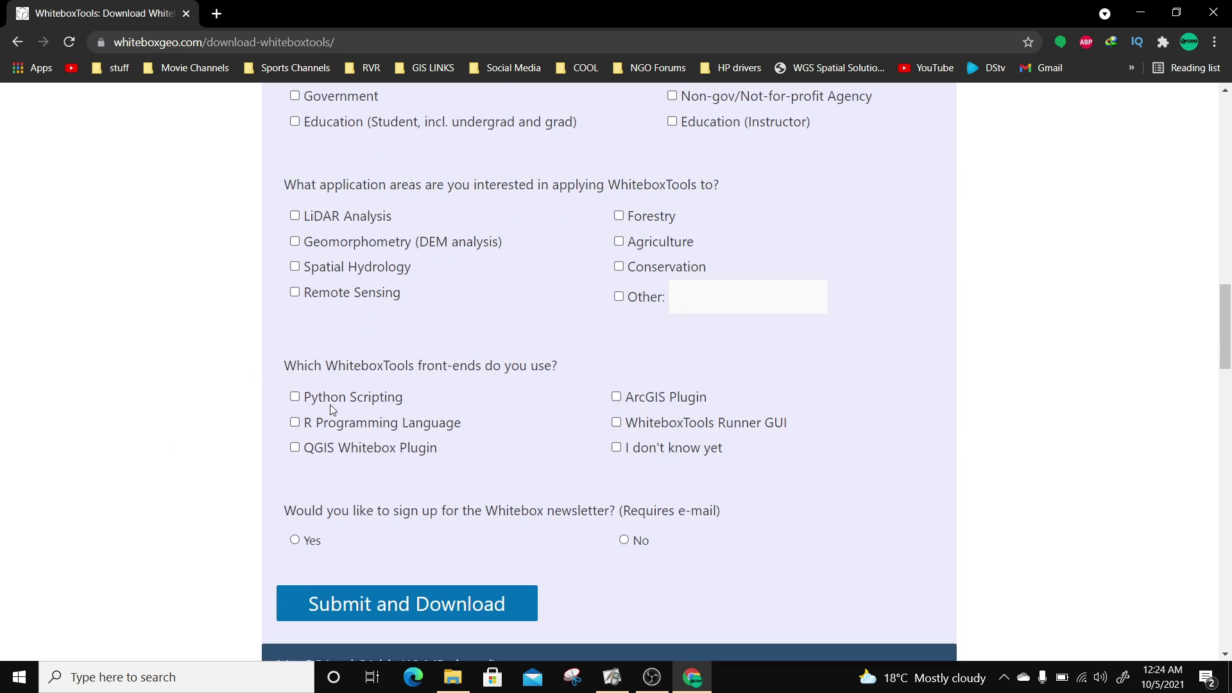
pyautogui.scroll(-1, 411, 396)
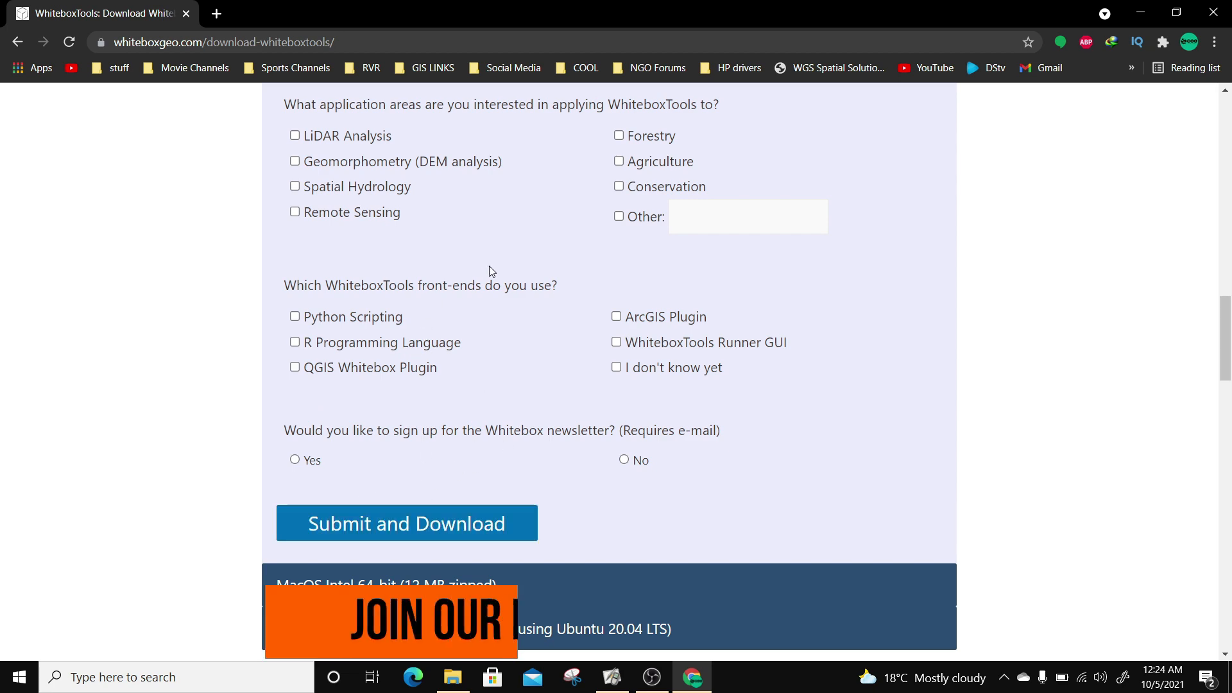
pyautogui.scroll(5, 489, 266)
pyautogui.scroll(-5, 475, 310)
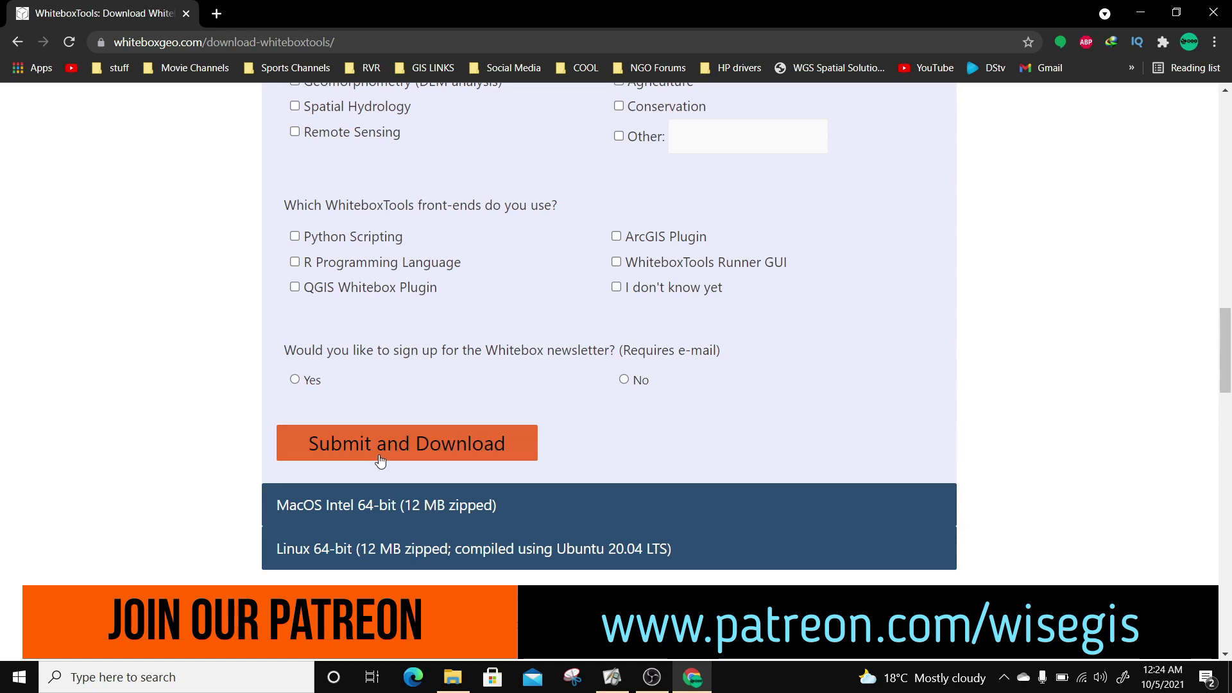
# Step: Submit the blank download form and browse the zip file's save location to the APPS folder on drive D
pyautogui.click(408, 444)
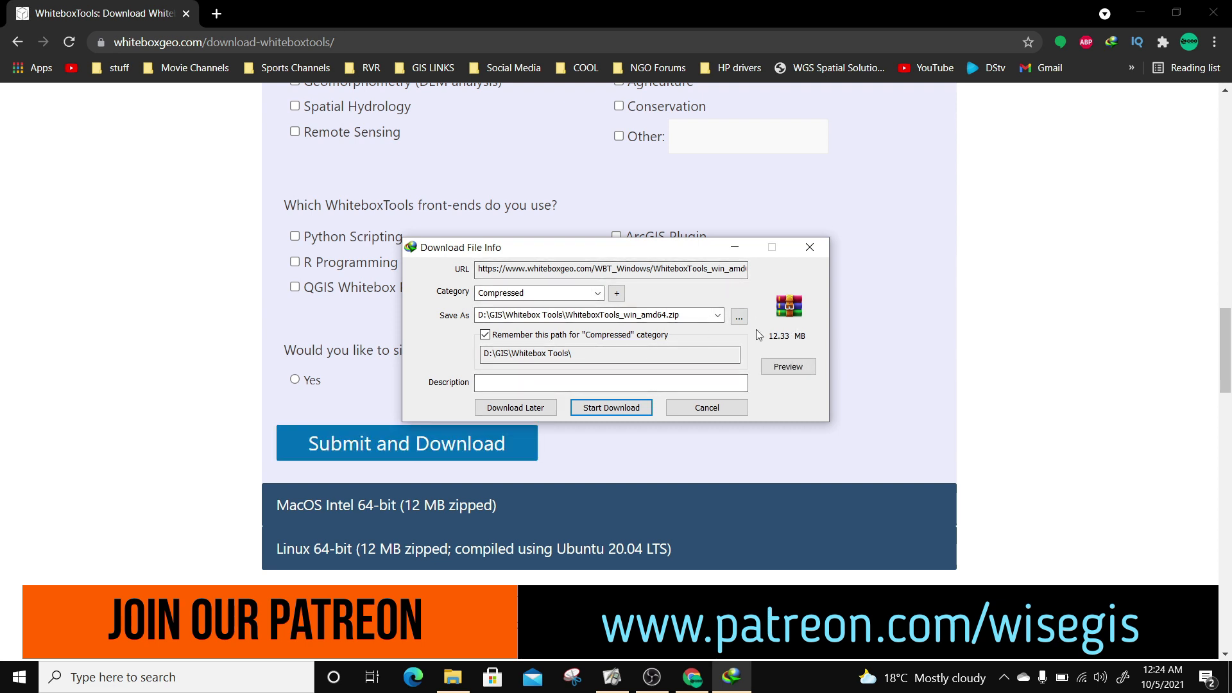
pyautogui.click(736, 317)
pyautogui.click(812, 283)
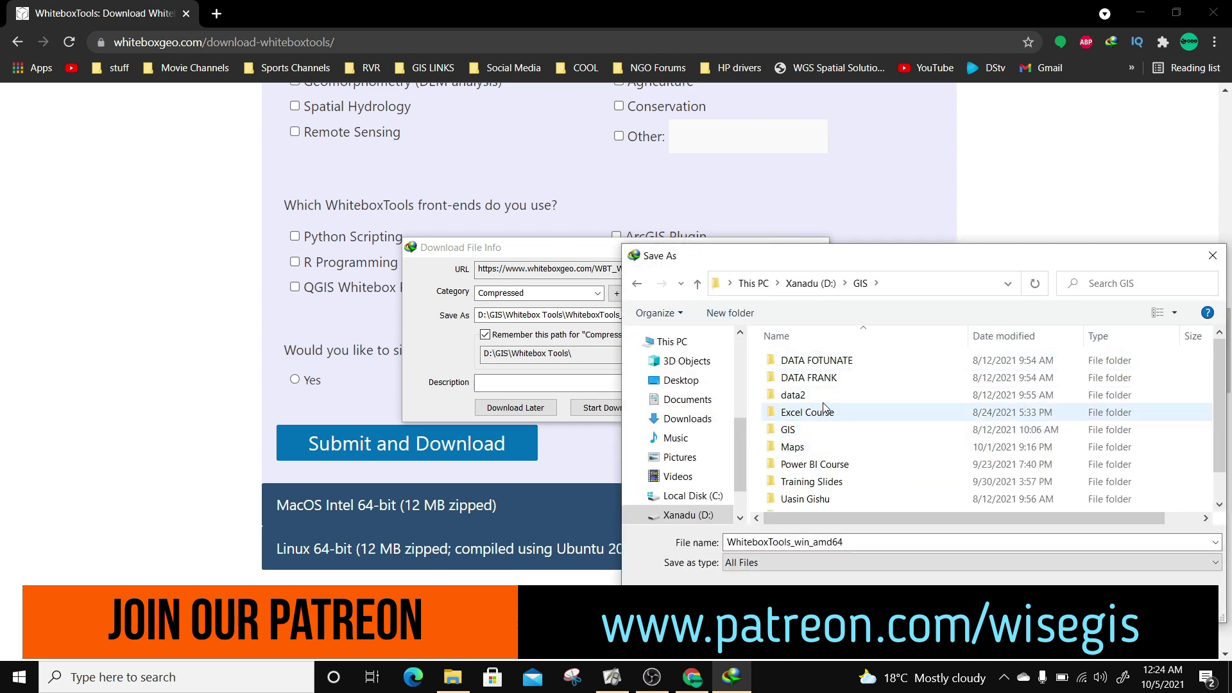
pyautogui.click(711, 515)
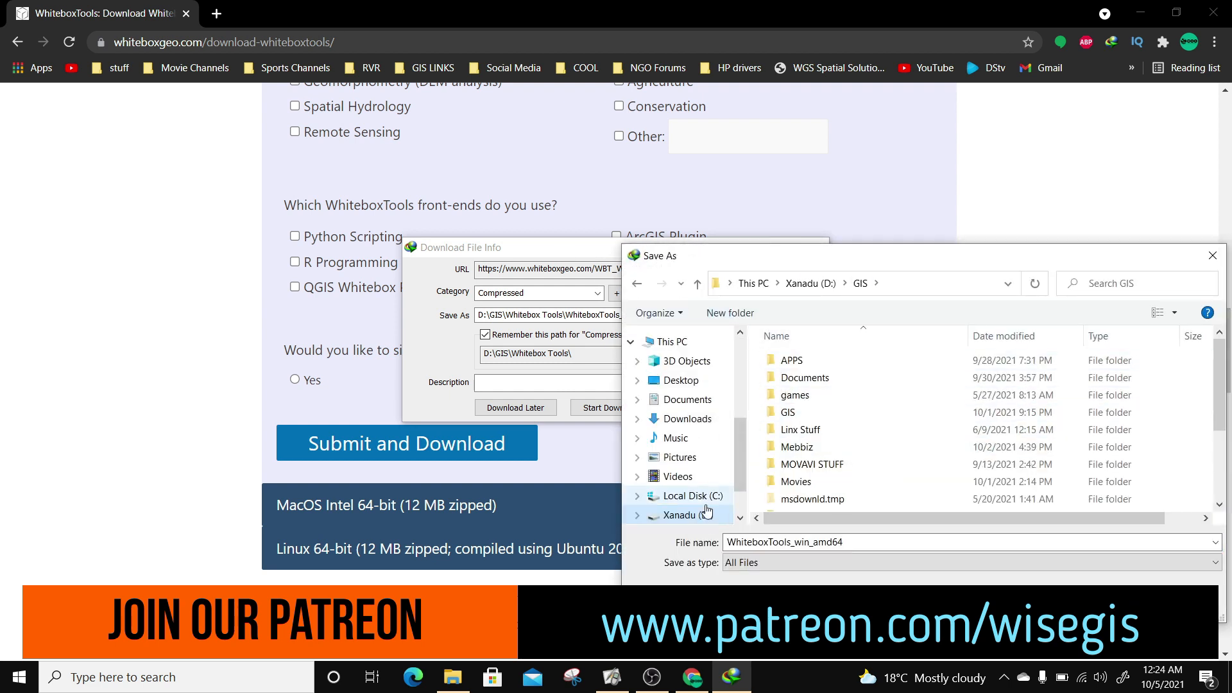
pyautogui.doubleClick(790, 361)
# Step: Create a folder named Whiteboxtools inside APPS and download WhiteboxTools_win_amd64 into it
pyautogui.click(730, 313)
pyautogui.write('Whiteboxtools')
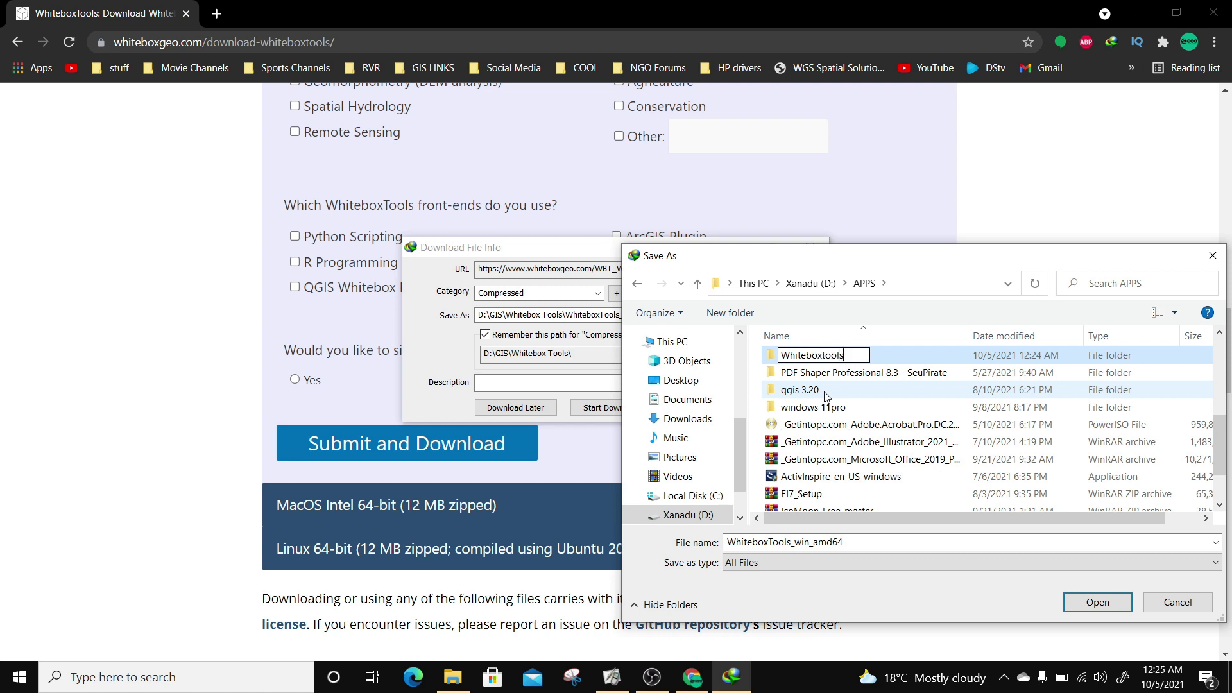
pyautogui.press('Return')
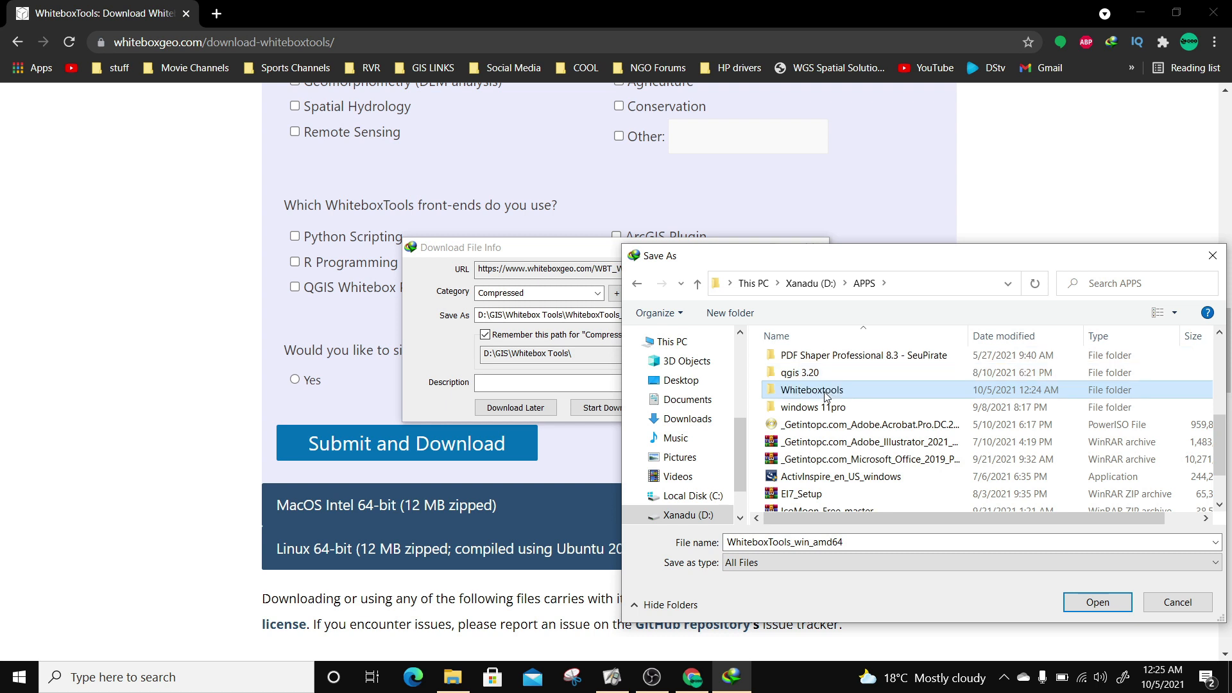
pyautogui.doubleClick(813, 390)
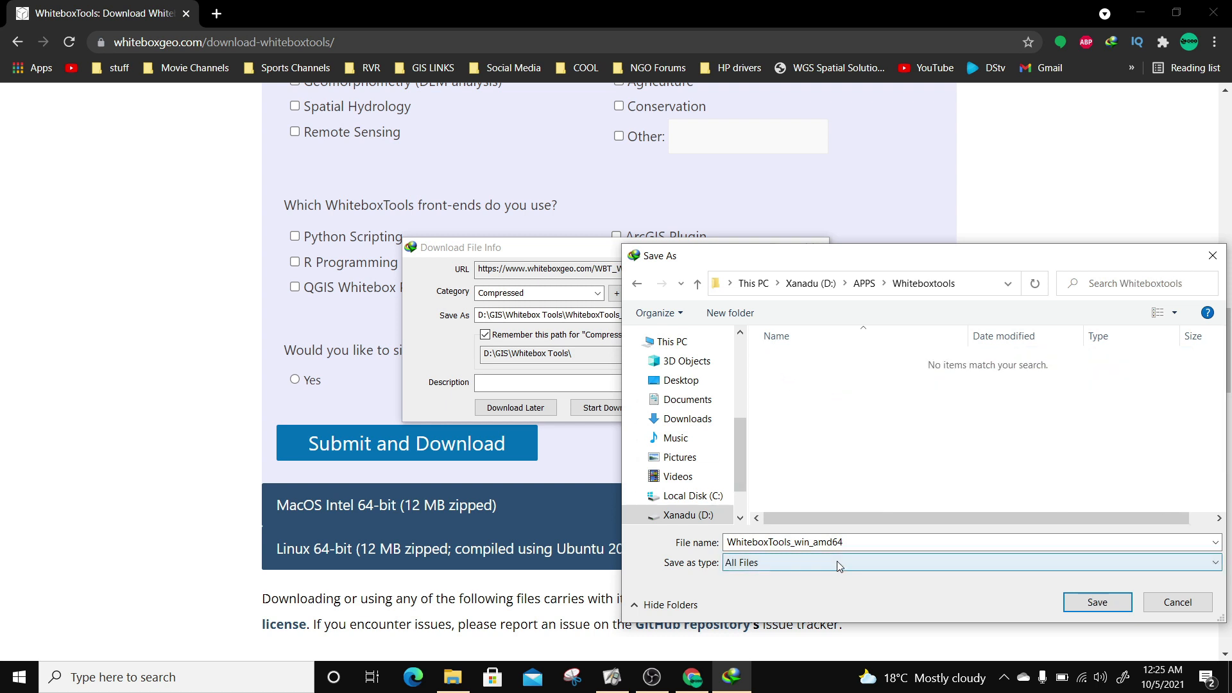
pyautogui.click(1097, 602)
pyautogui.click(598, 408)
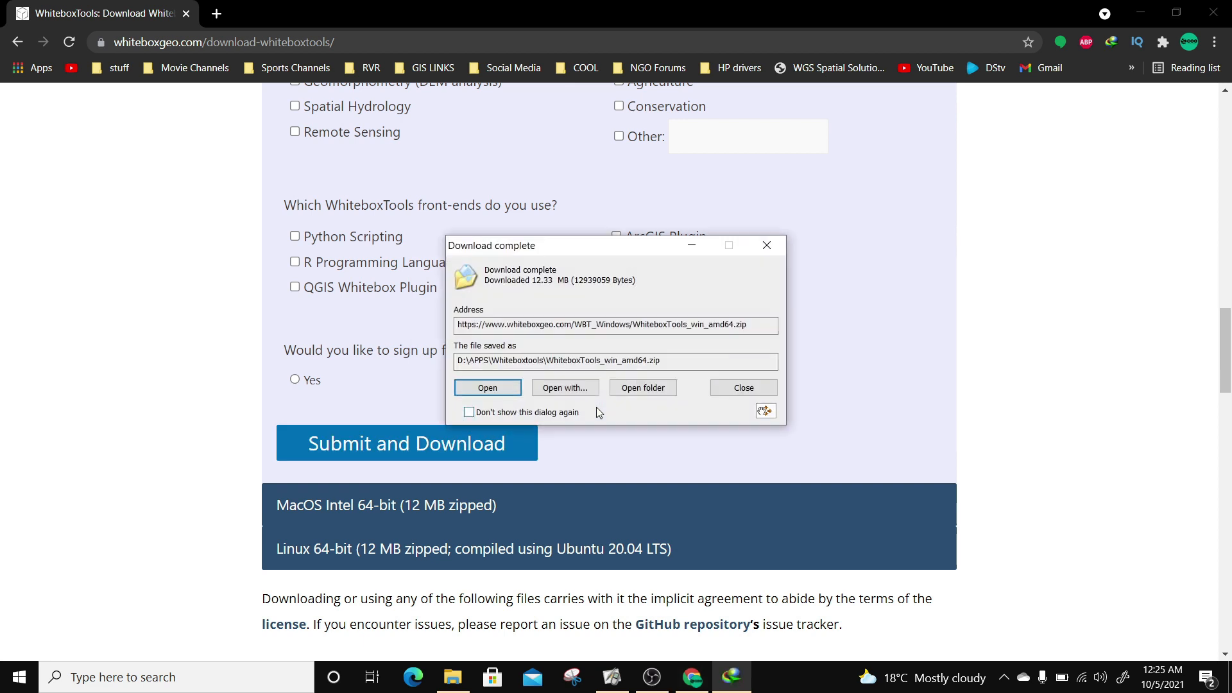
# Step: Extract the downloaded archive to its own WhiteboxTools_win_amd64 folder and open the WBT folder inside it
pyautogui.click(643, 389)
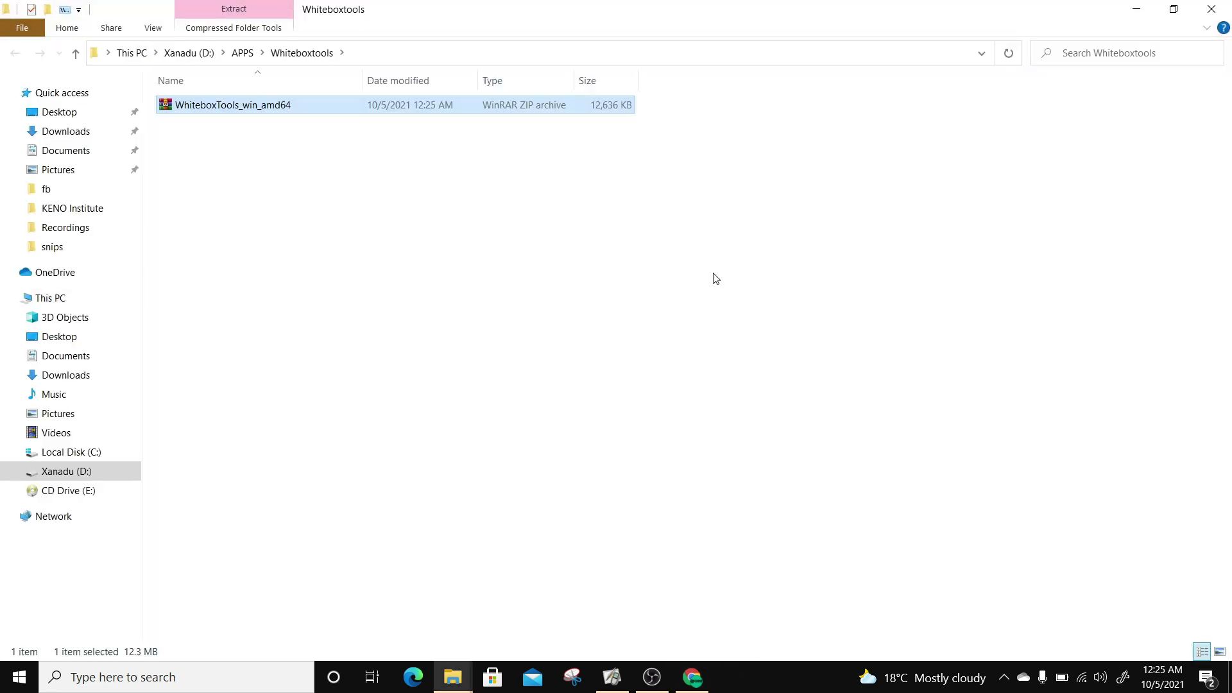
pyautogui.rightClick(269, 109)
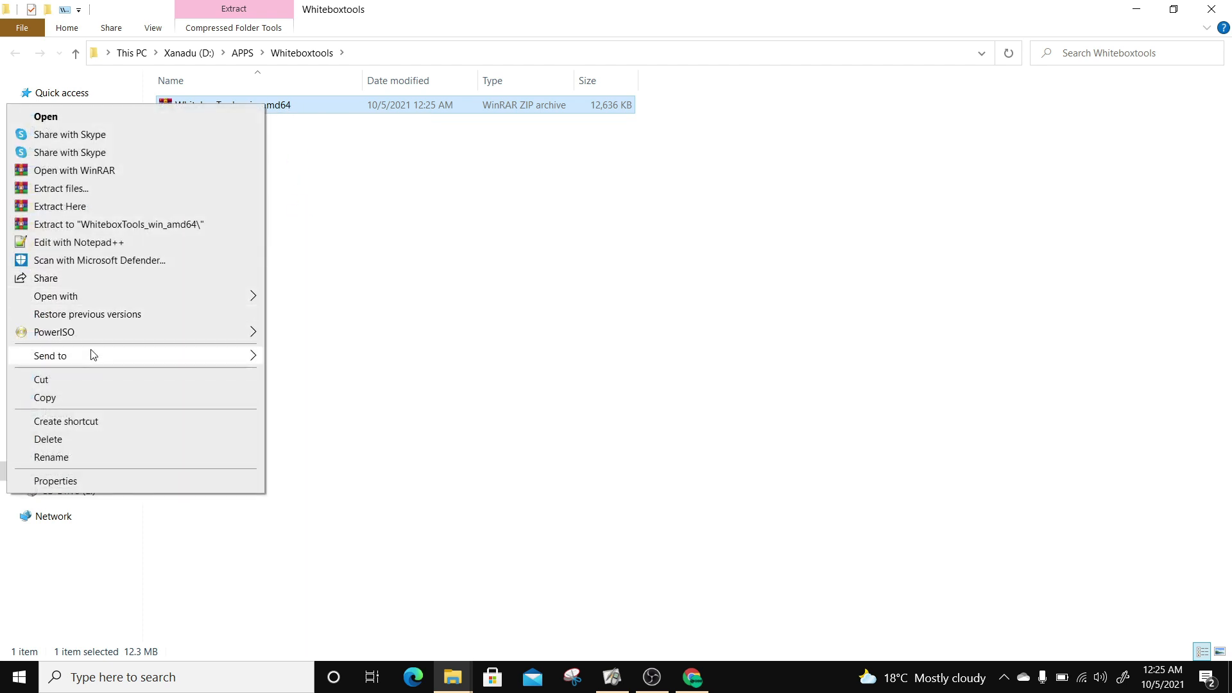
pyautogui.click(193, 229)
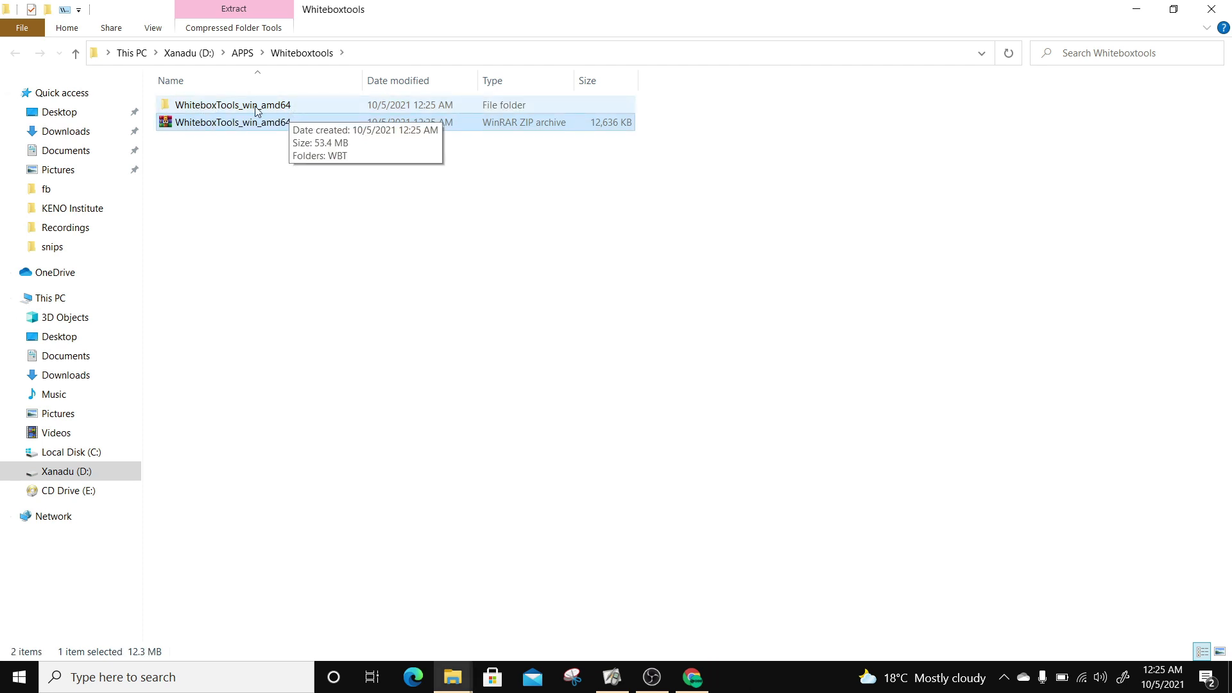
pyautogui.doubleClick(221, 105)
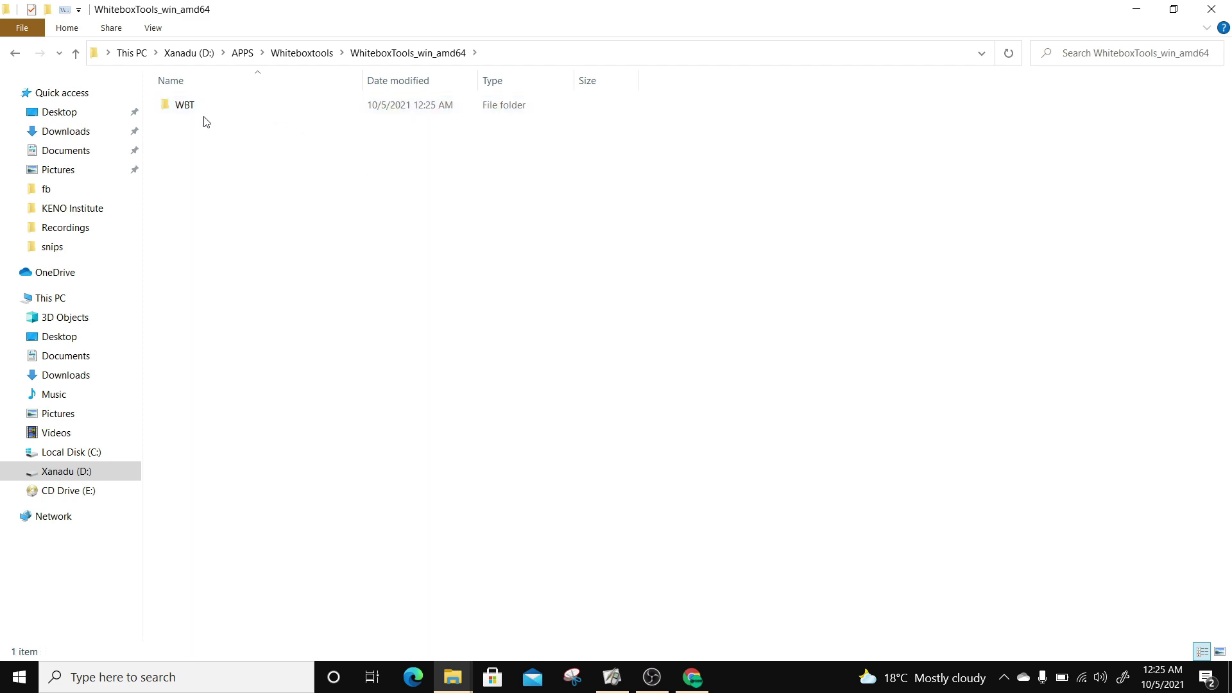
pyautogui.doubleClick(201, 110)
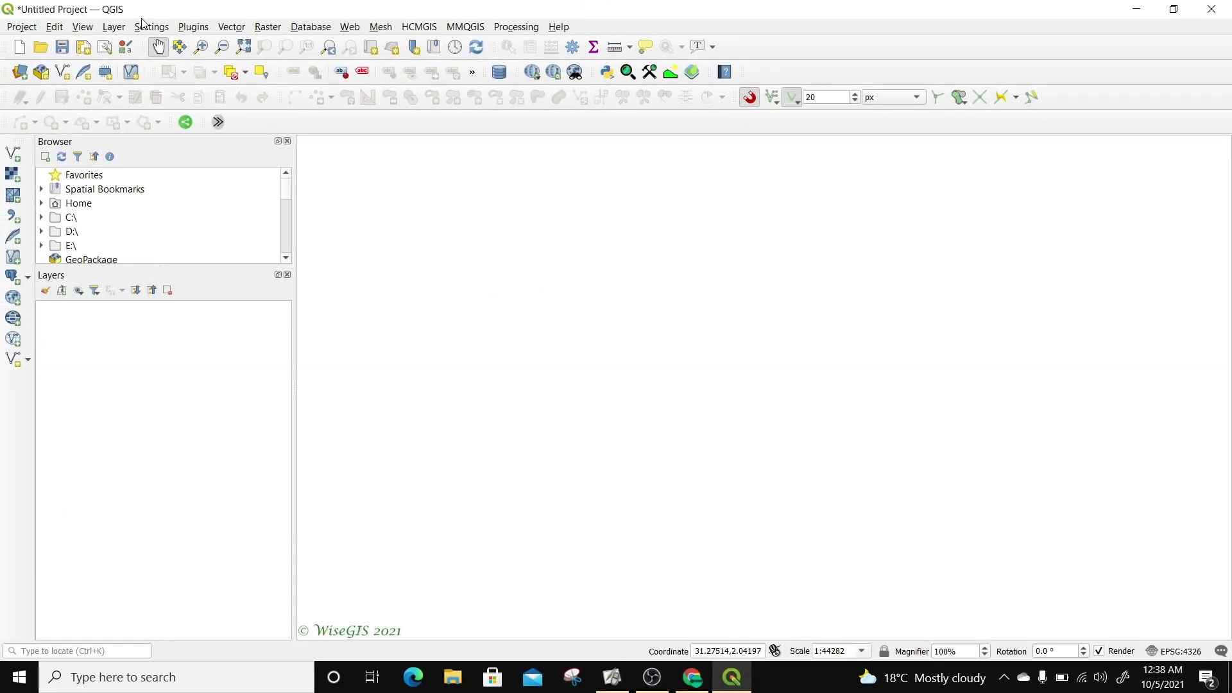
# Step: In QGIS, search the plugin manager's full plugin list for "Whitebox" and clear the search
pyautogui.click(194, 31)
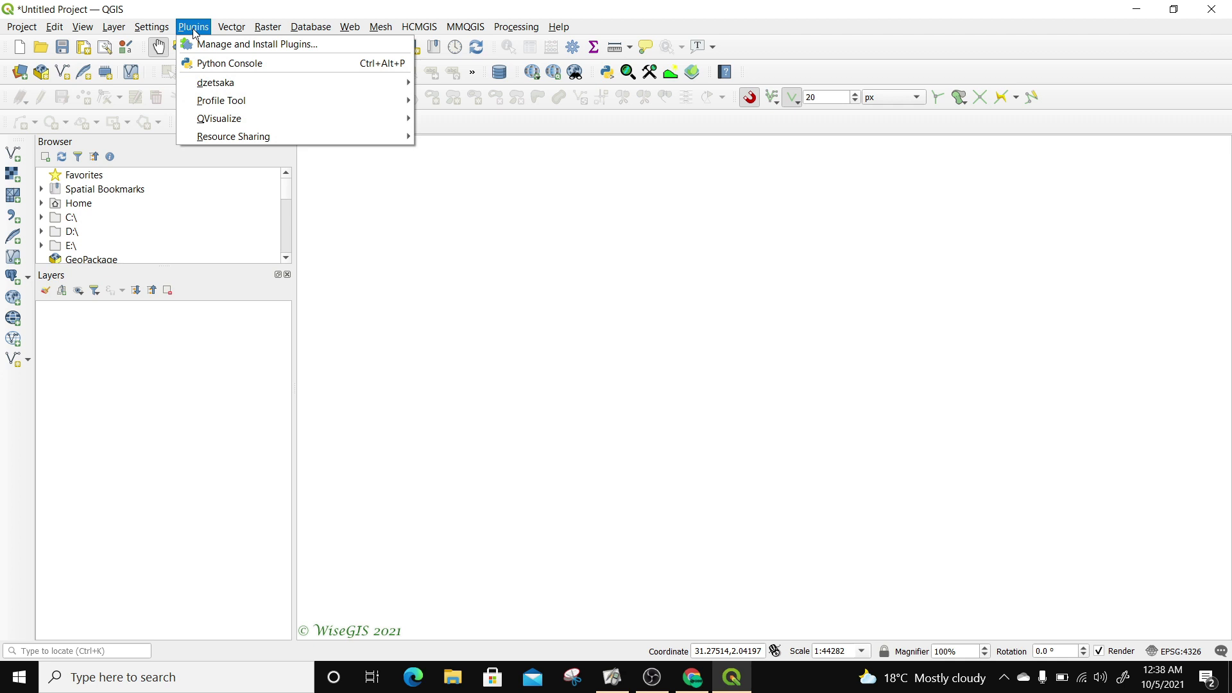
pyautogui.click(272, 45)
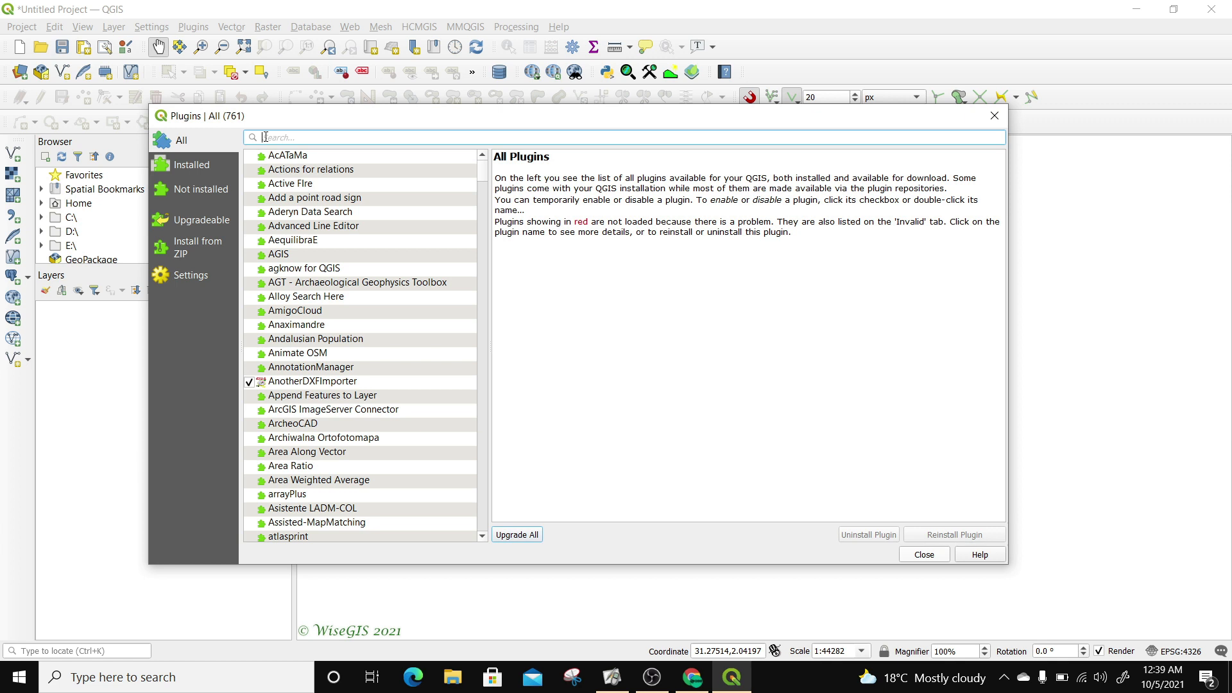
pyautogui.write('Whitebox')
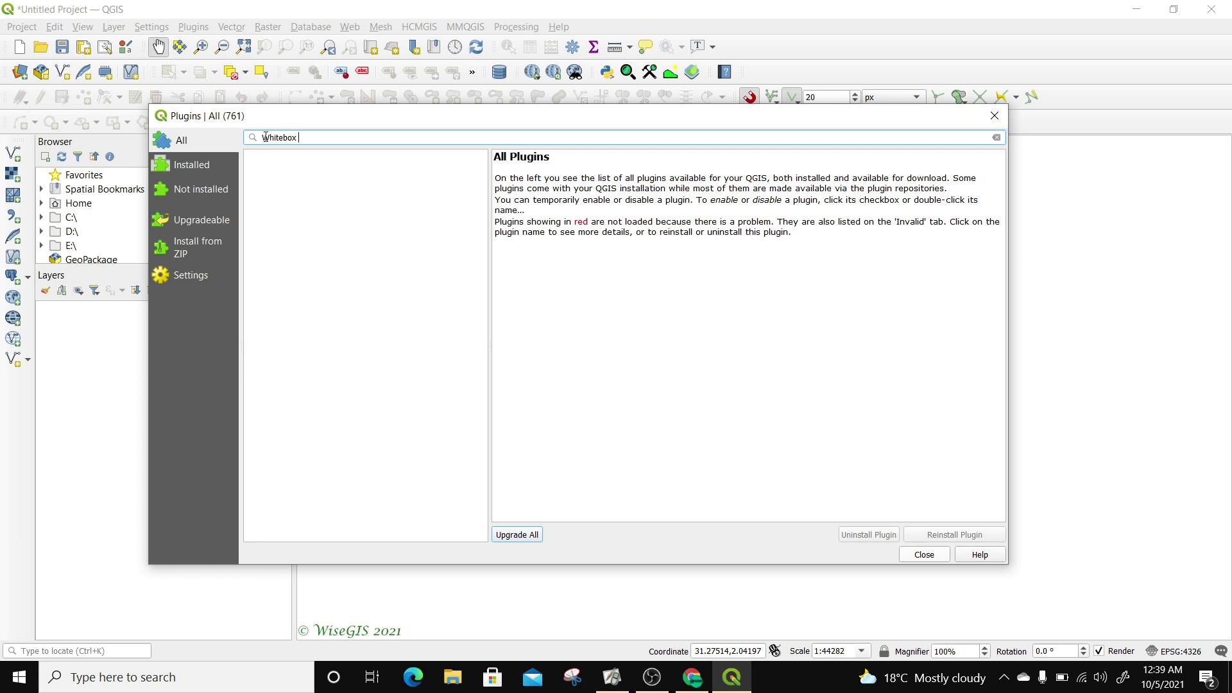
pyautogui.press('BackSpace')
pyautogui.press('BackSpace')
pyautogui.press('BackSpace')
pyautogui.press('BackSpace')
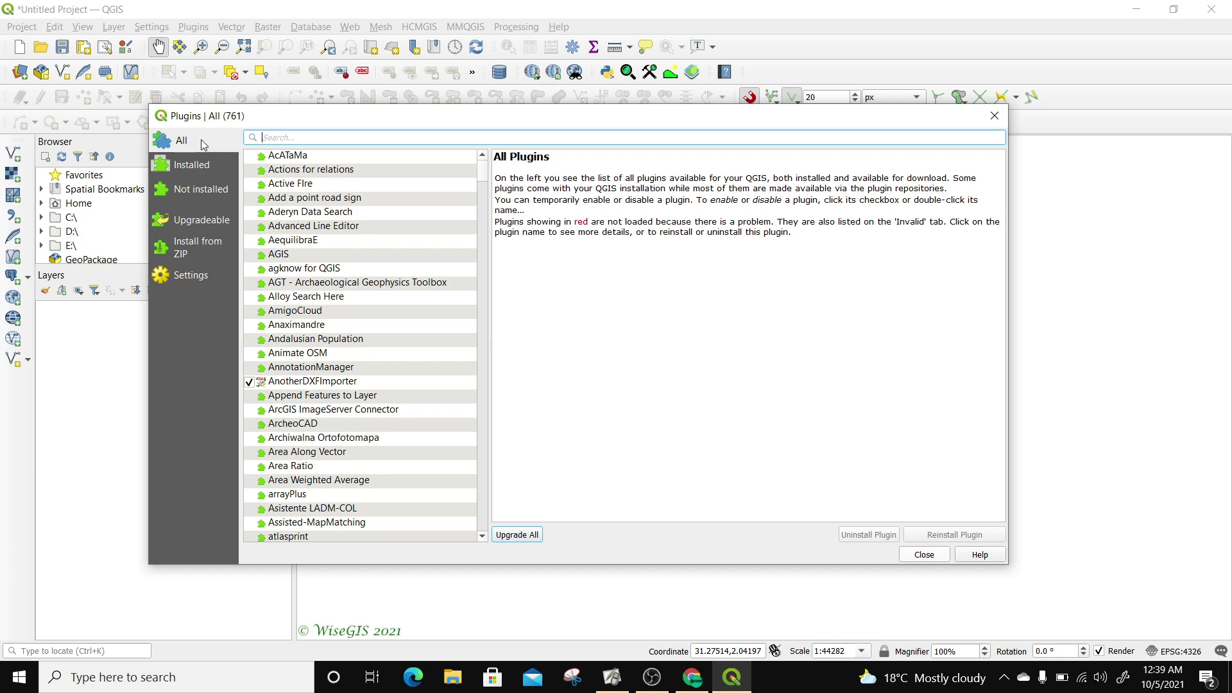
# Step: In the plugin manager's settings, start a new plugin repository and name it "Whitebox tools test"
pyautogui.click(189, 278)
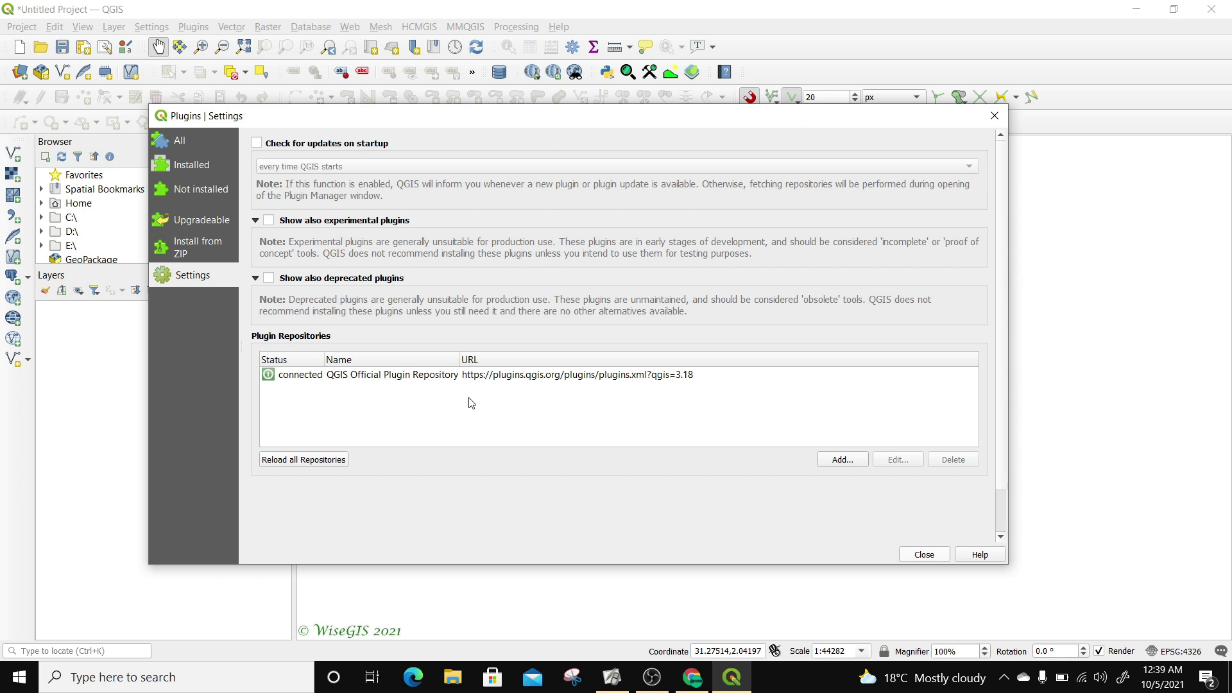
pyautogui.click(838, 458)
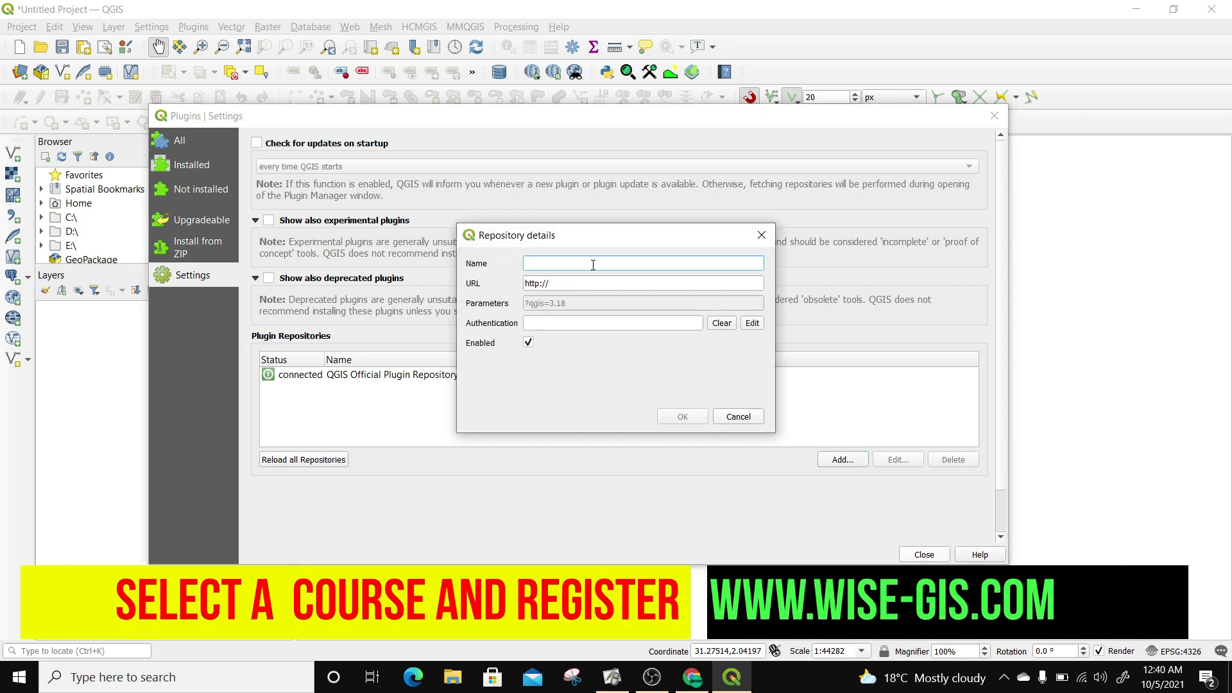
pyautogui.write('Whitebox tools test')
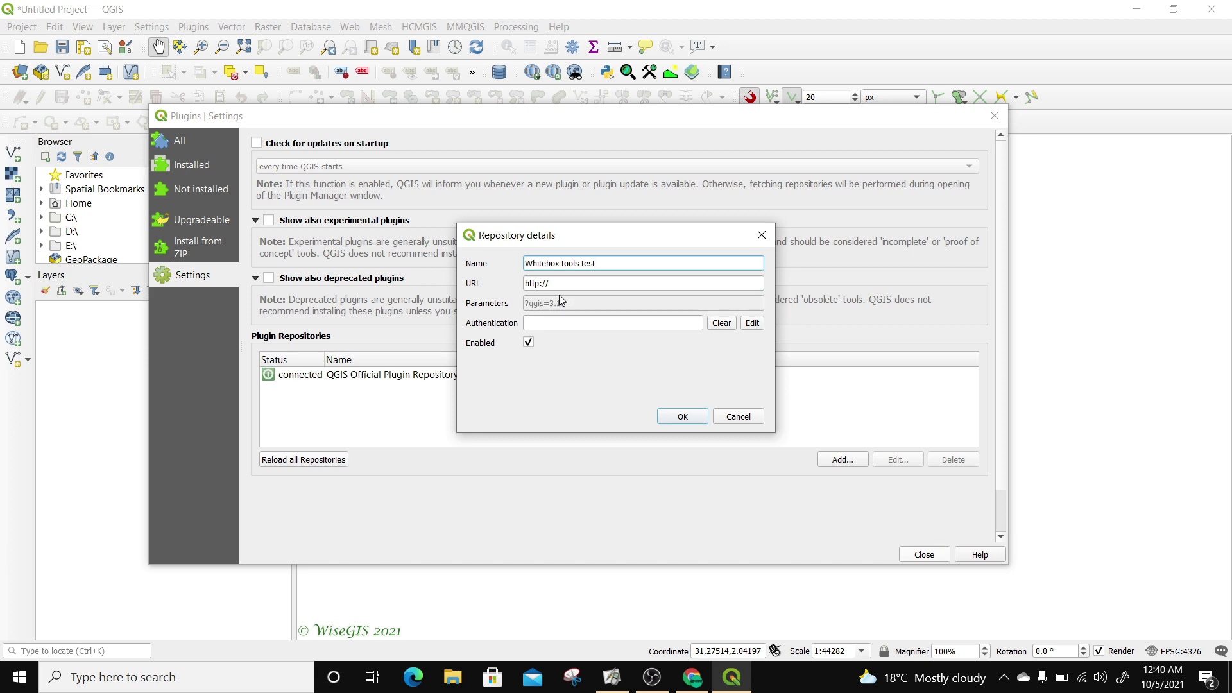
# Step: Switch to Chrome and open the WhiteboxTools User Manual from the Whitebox Geospatial site's Learning Resources page
pyautogui.click(692, 679)
pyautogui.scroll(20, 551, 281)
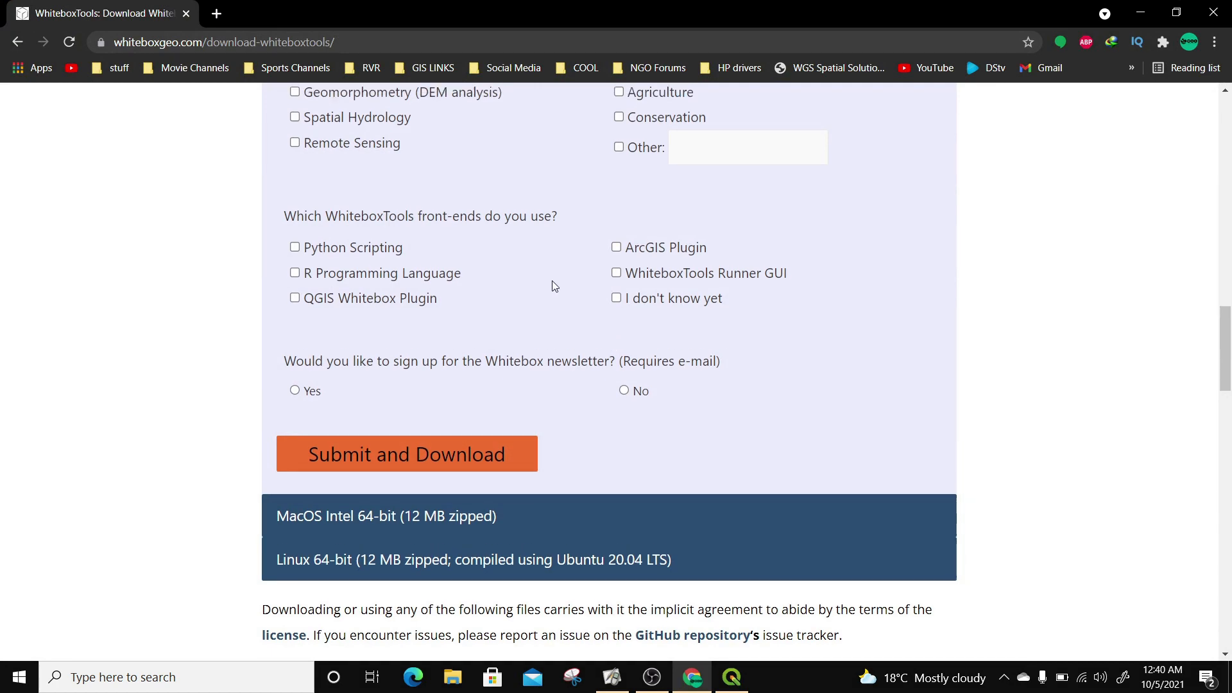
pyautogui.scroll(2, 550, 281)
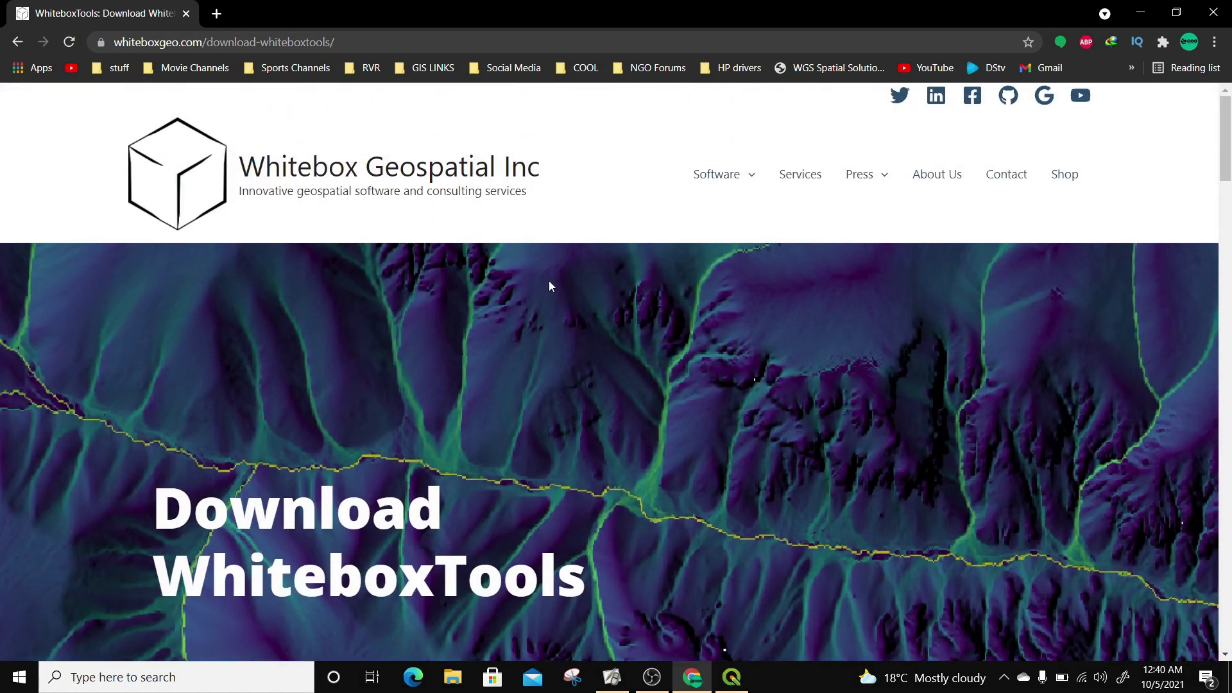
pyautogui.moveTo(741, 177)
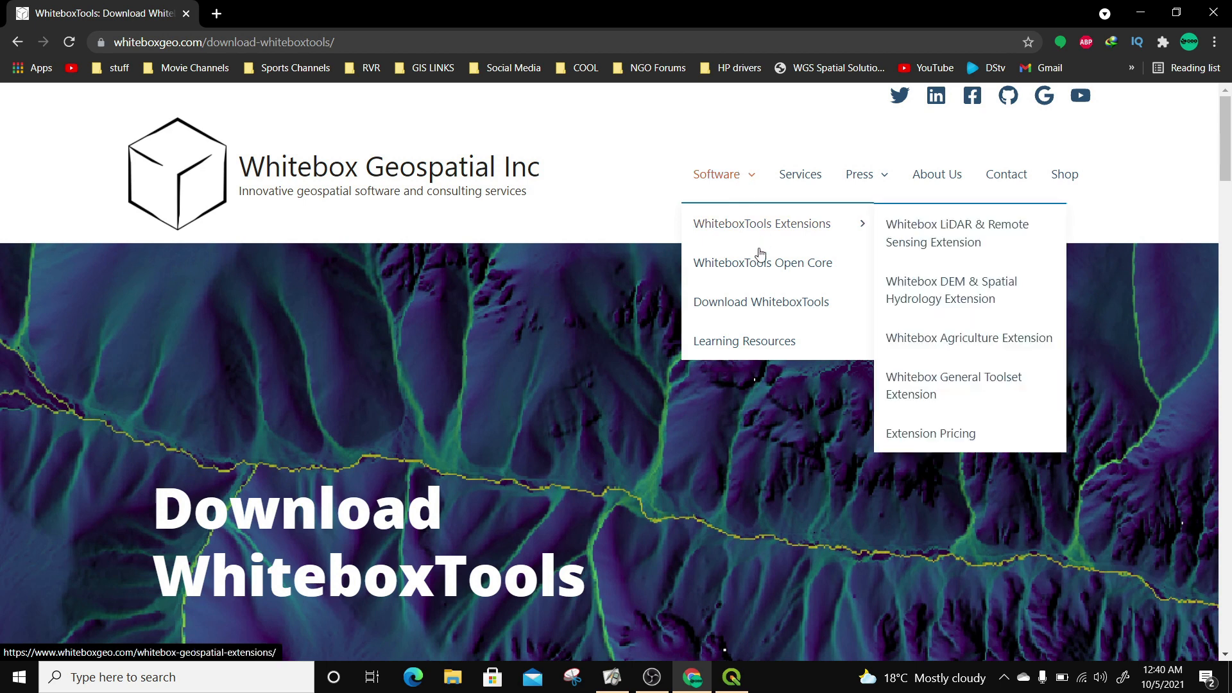
pyautogui.click(743, 345)
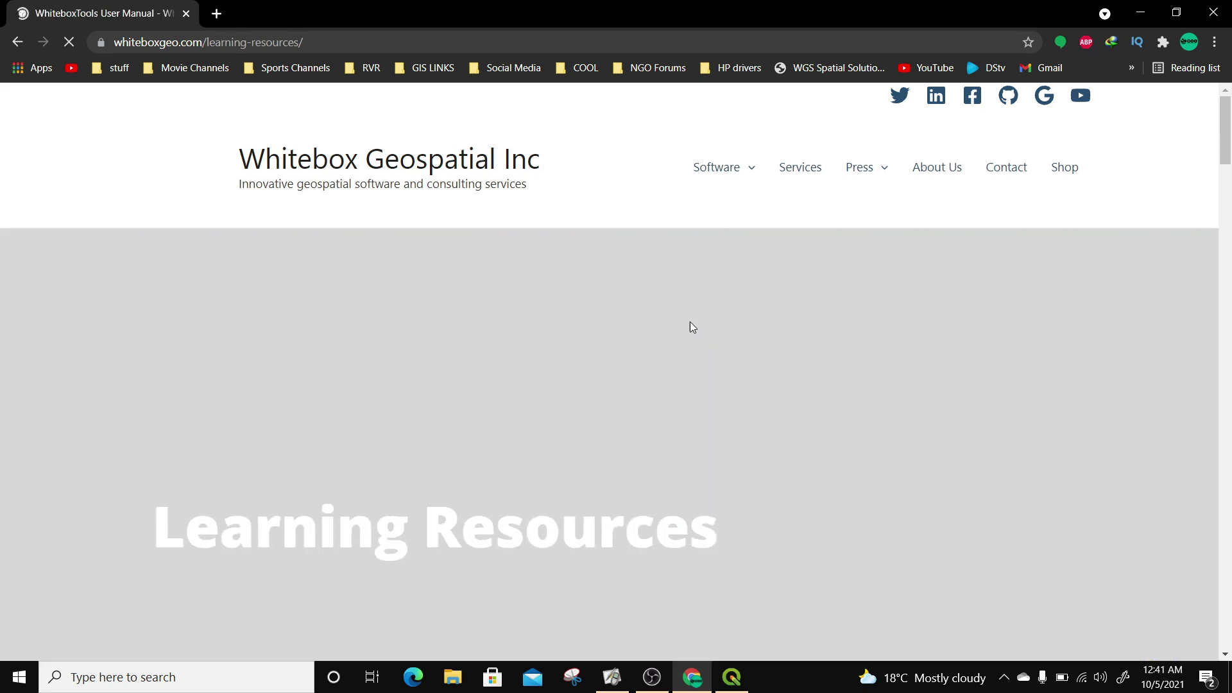
pyautogui.scroll(-10, 652, 291)
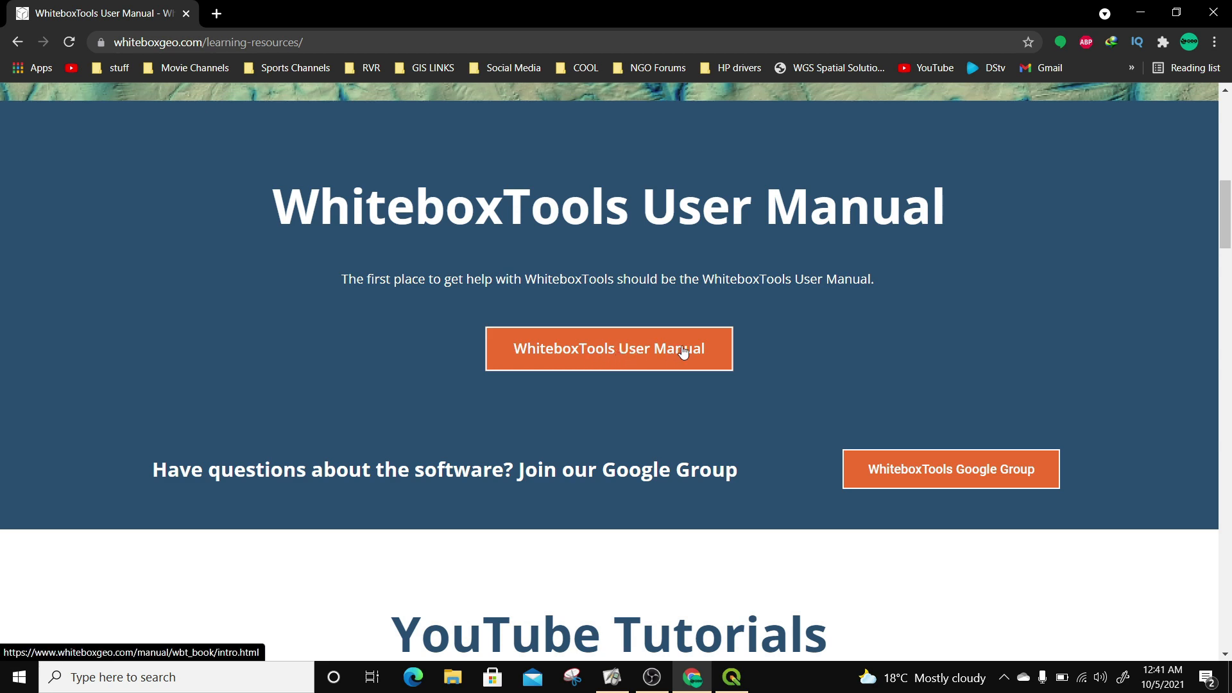
pyautogui.click(598, 340)
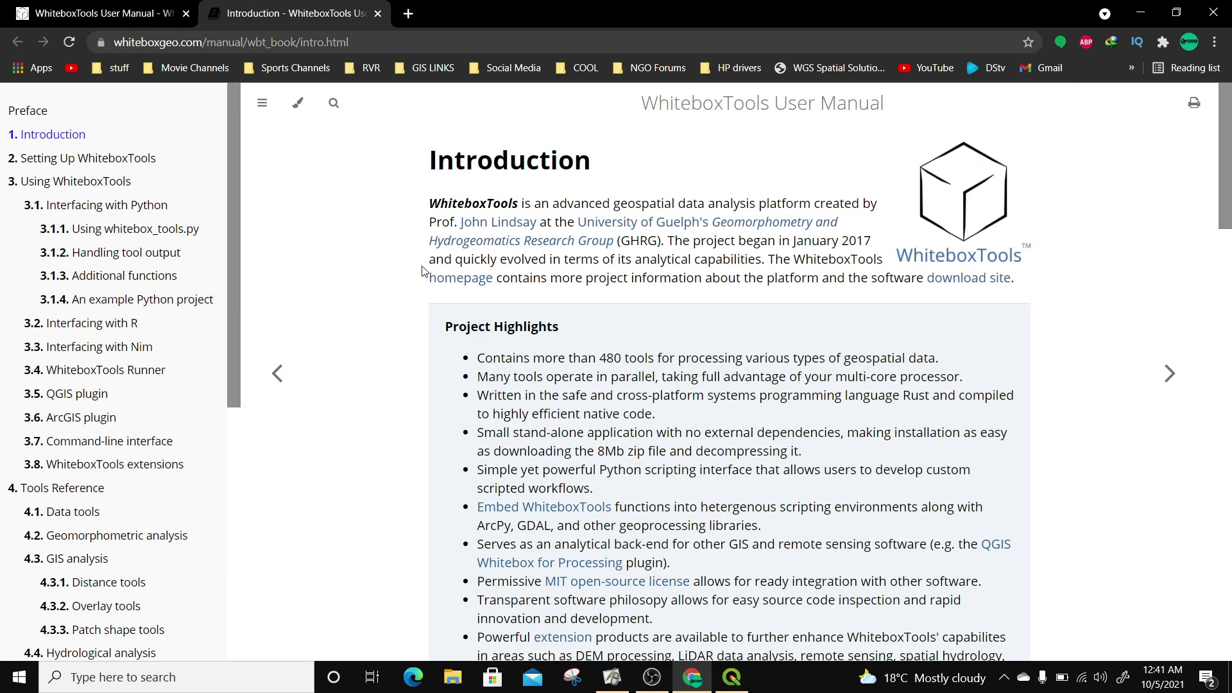
pyautogui.moveTo(230, 202); pyautogui.dragTo(233, 163)
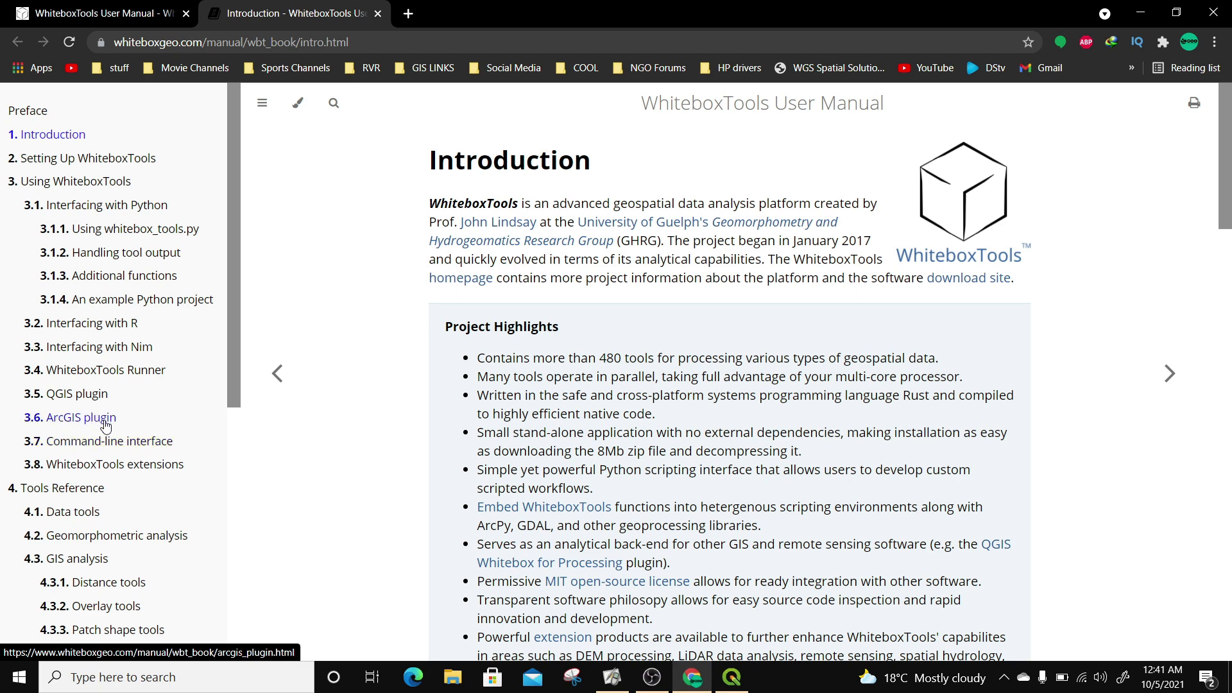
pyautogui.click(71, 399)
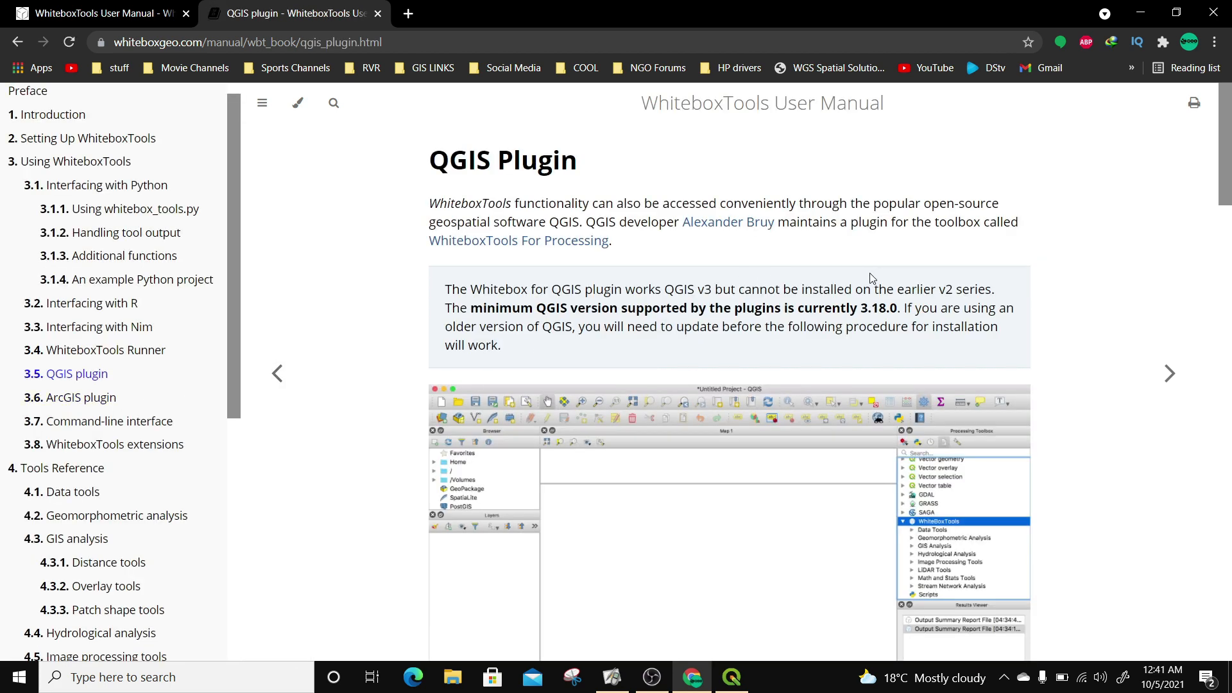
pyautogui.scroll(-8, 870, 277)
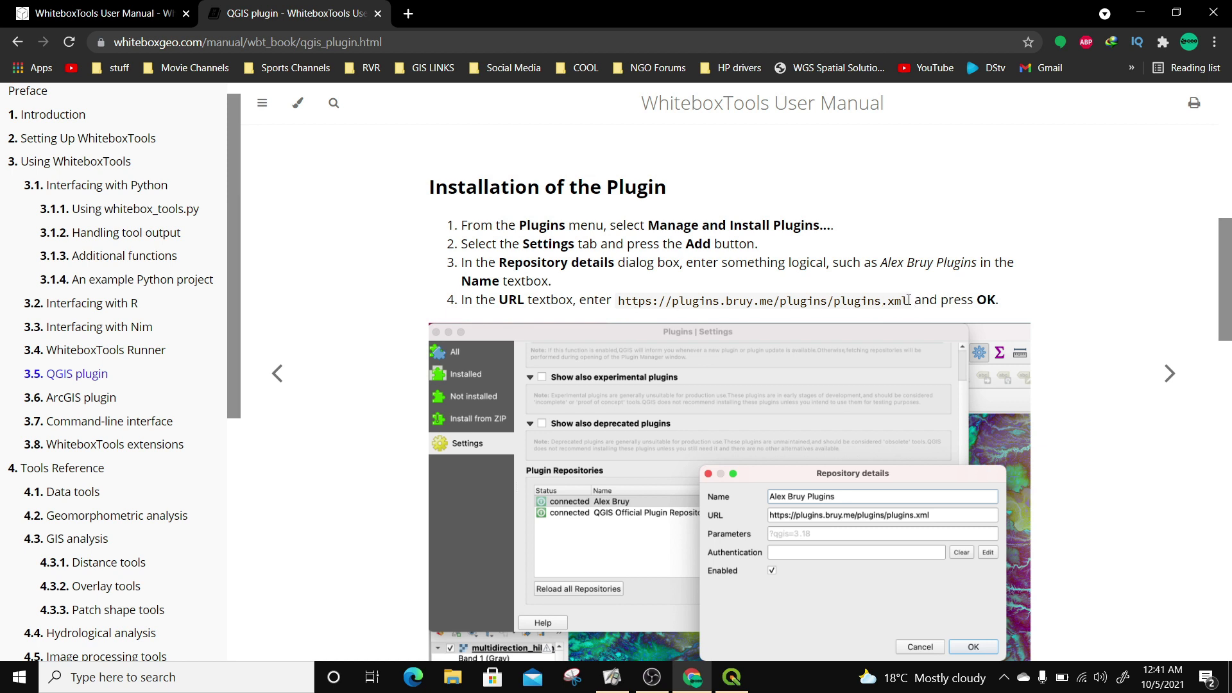
pyautogui.moveTo(908, 300); pyautogui.dragTo(675, 301)
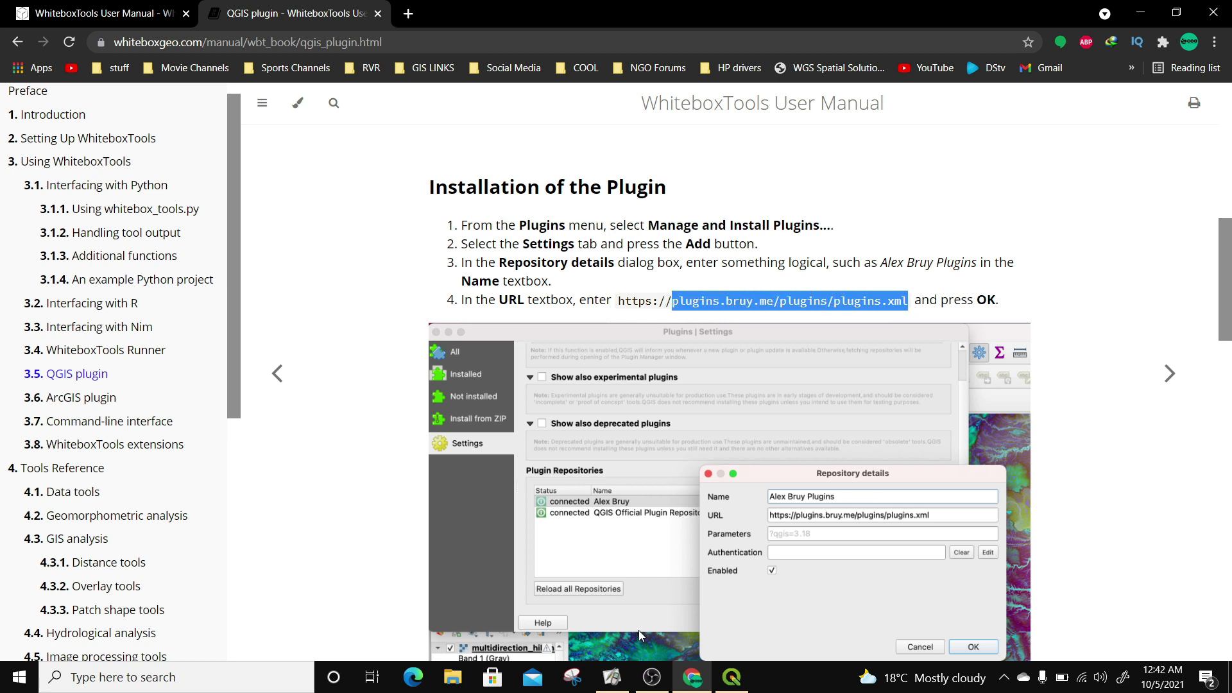
pyautogui.rightClick(727, 293)
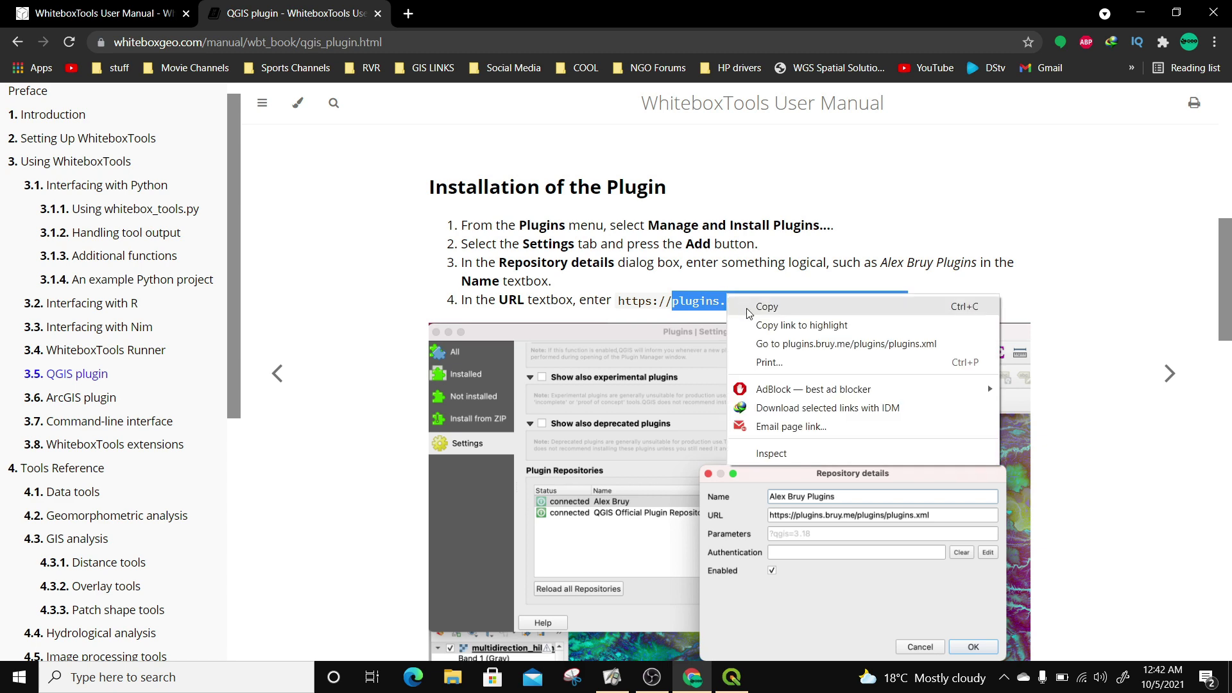
pyautogui.click(779, 310)
pyautogui.click(731, 677)
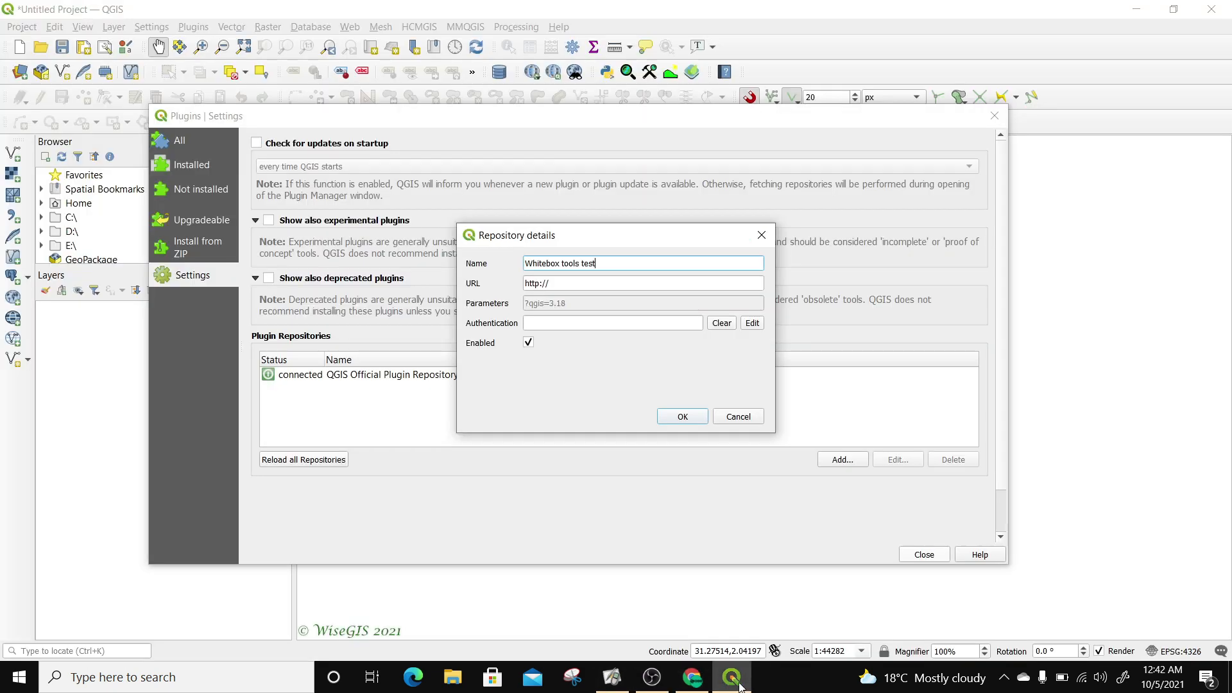
pyautogui.click(565, 283)
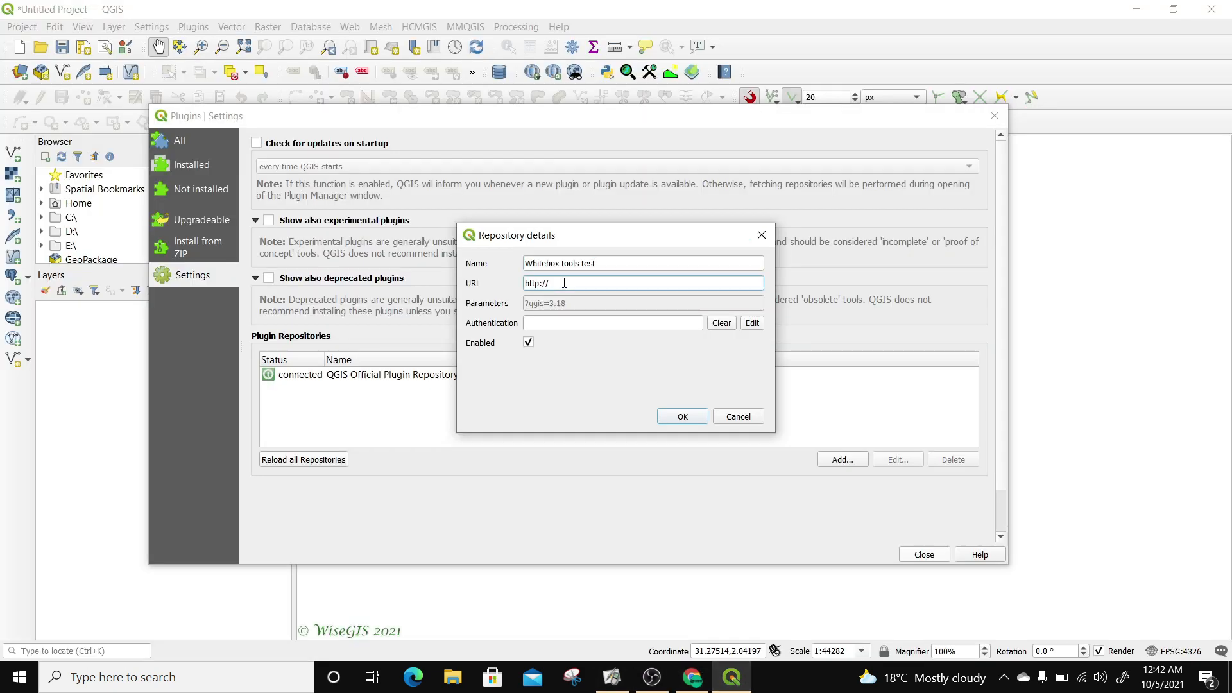
pyautogui.rightClick(565, 283)
pyautogui.click(594, 364)
pyautogui.click(680, 417)
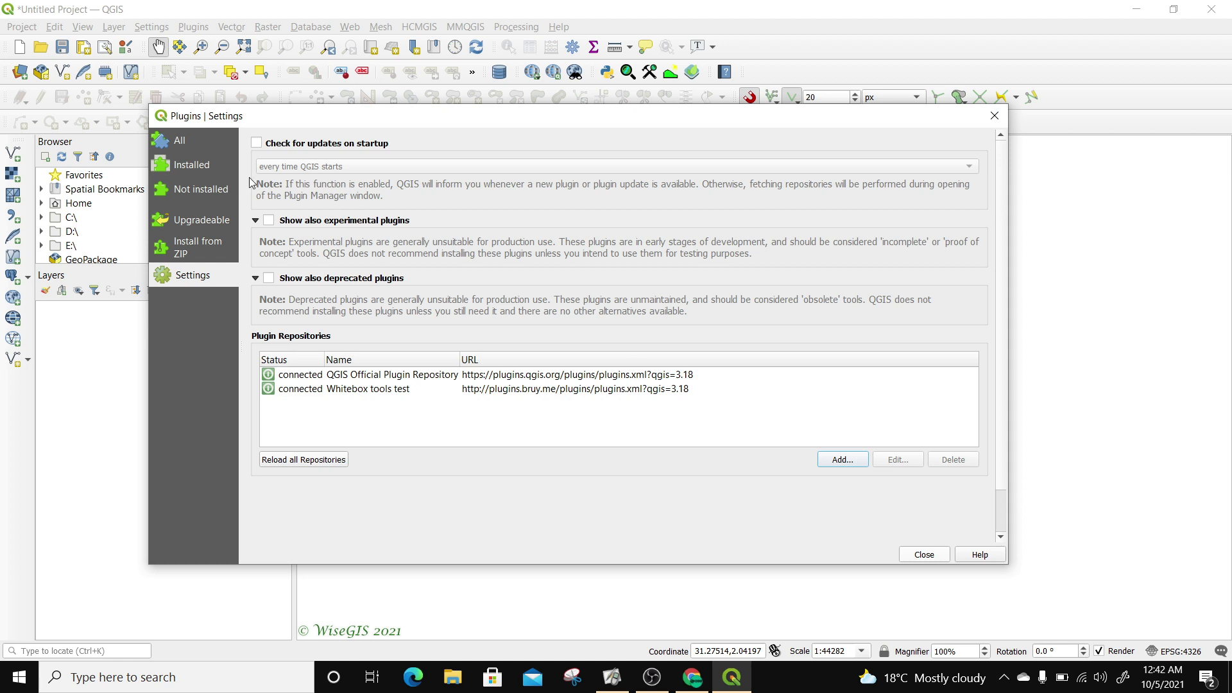
# Step: Search all plugins for "white", install WhiteboxTools for Processing, and close the plugin manager
pyautogui.click(179, 142)
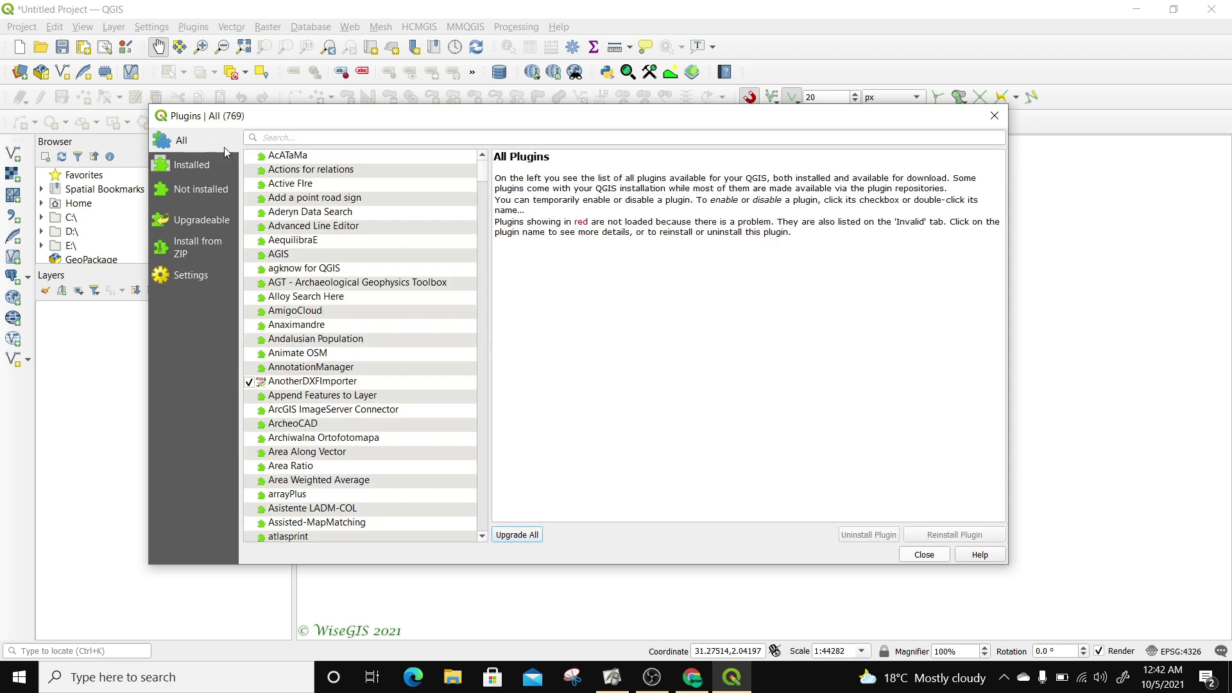
pyautogui.click(264, 138)
pyautogui.write('whi')
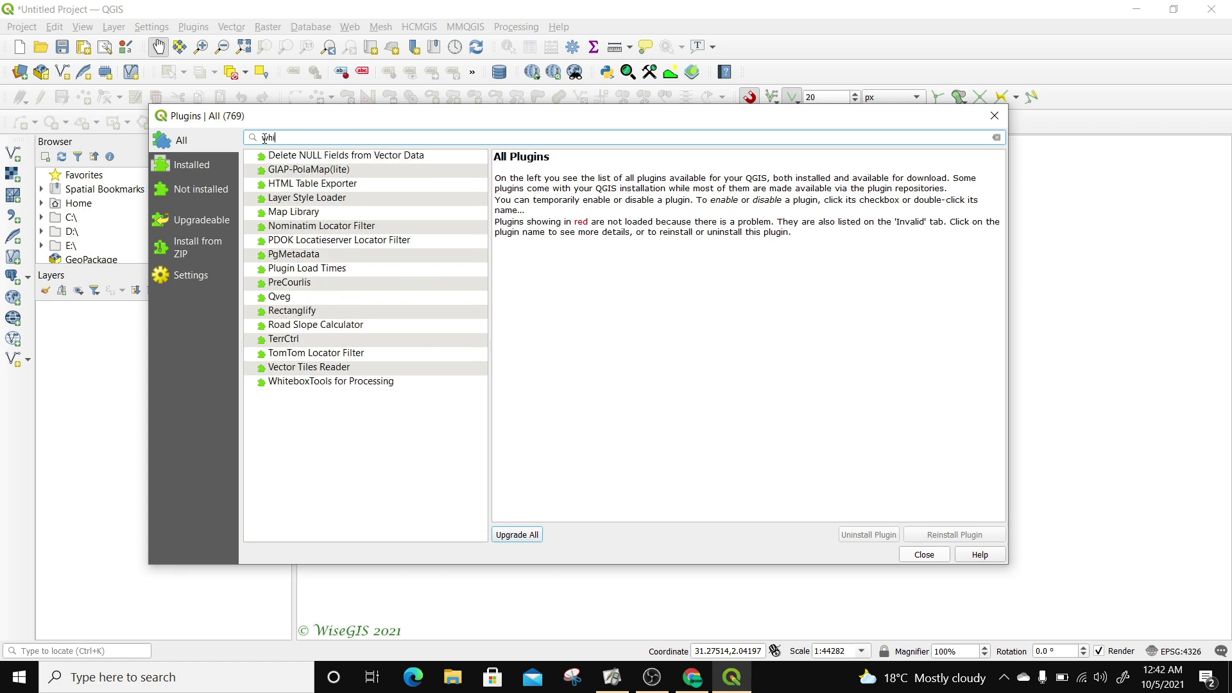
pyautogui.write('te')
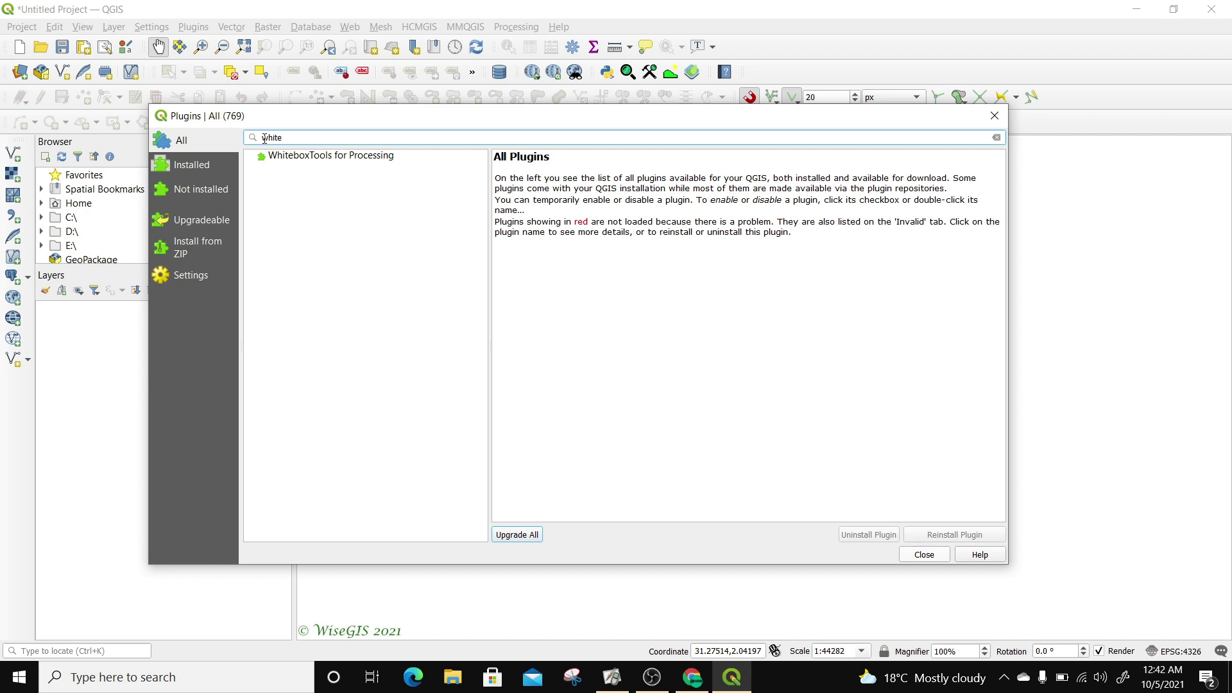
pyautogui.click(322, 158)
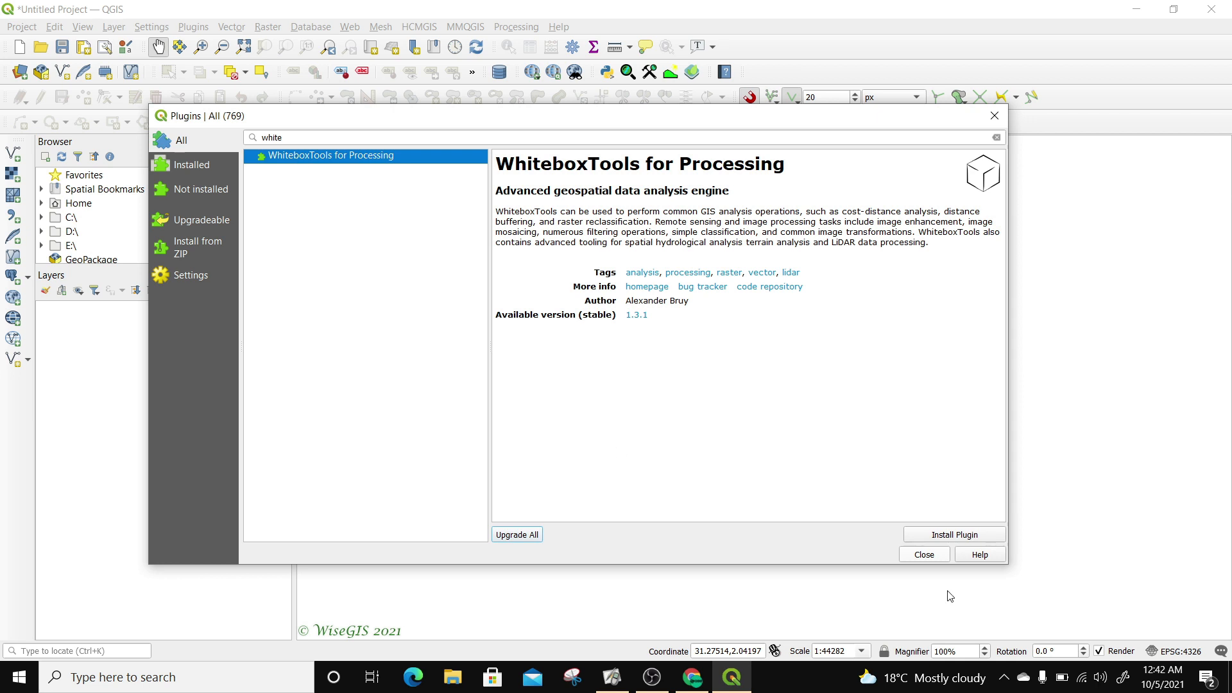
pyautogui.click(947, 536)
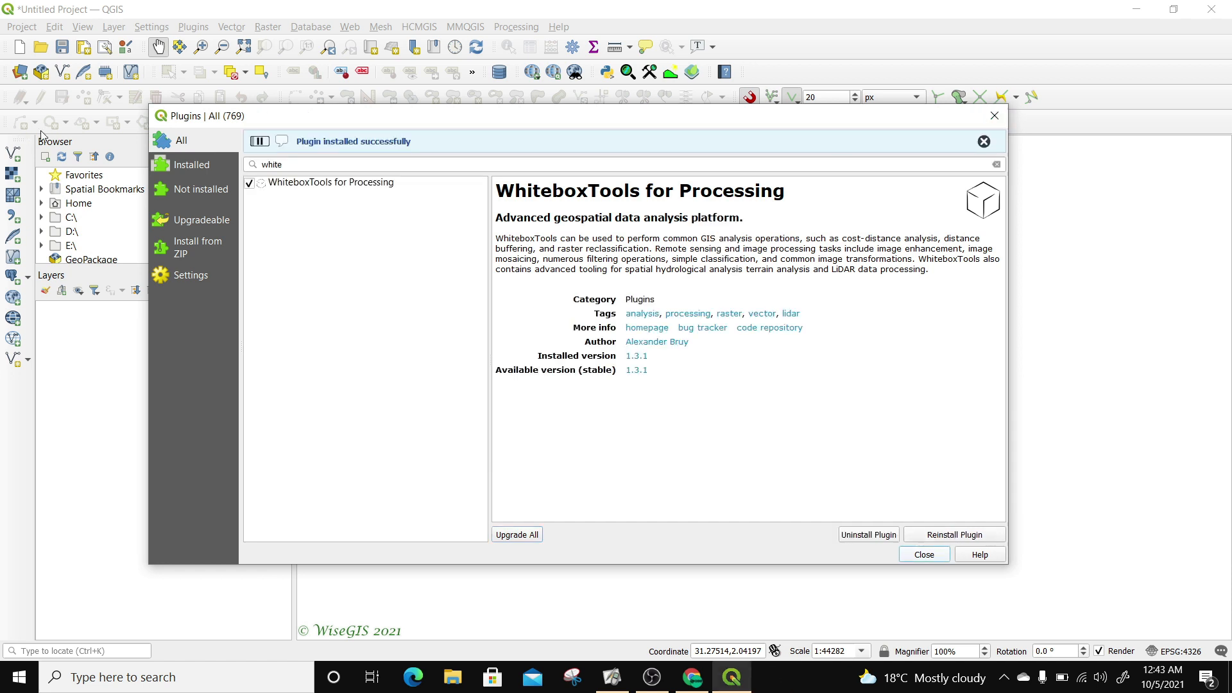
pyautogui.click(995, 116)
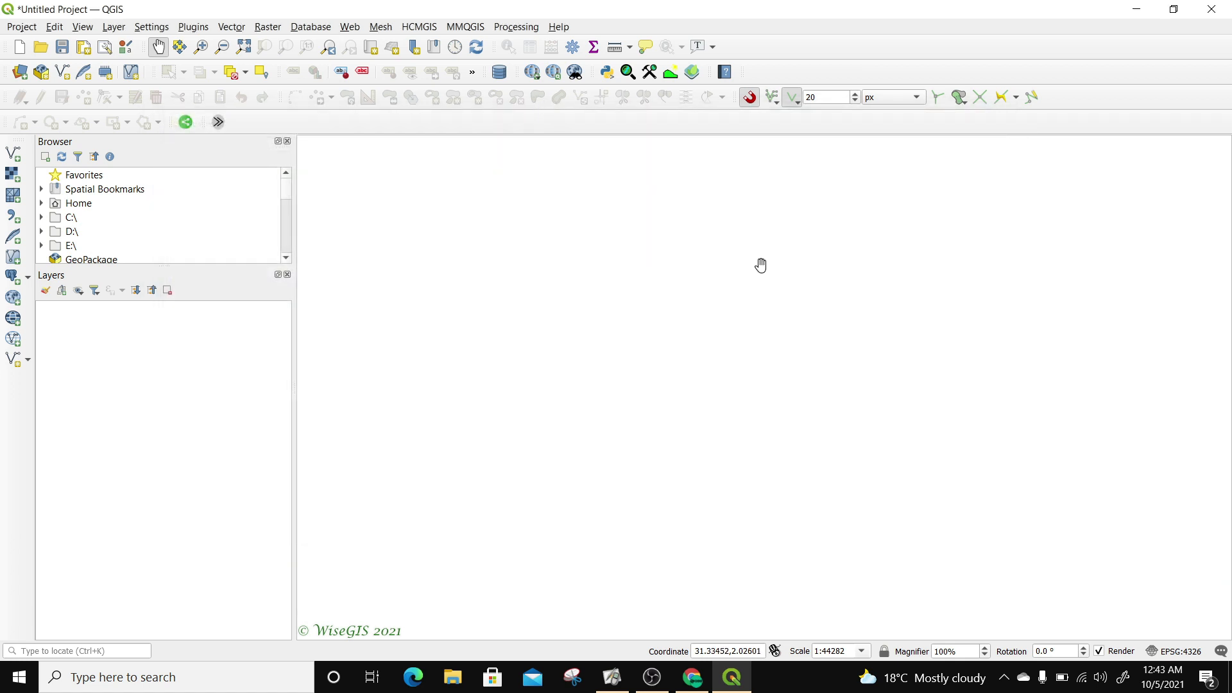
# Step: Show the Processing Toolbox, open its options, and open the WhiteboxTools provider's executable path for editing
pyautogui.click(515, 28)
pyautogui.click(521, 49)
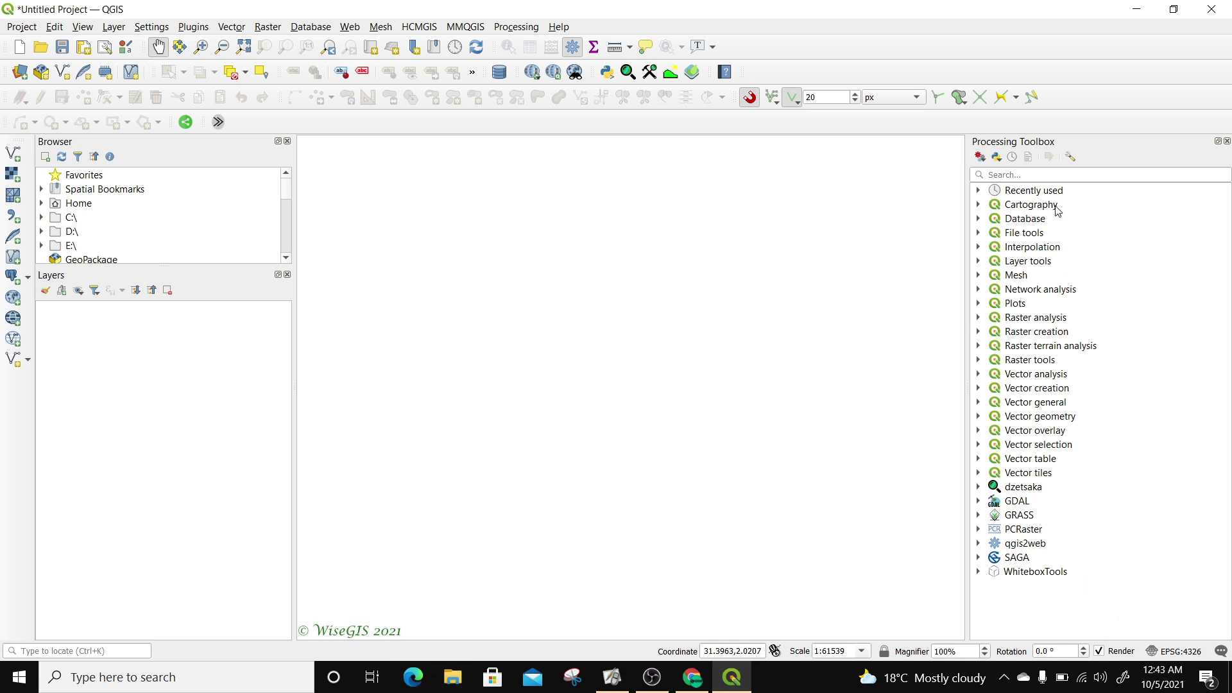
pyautogui.click(1070, 158)
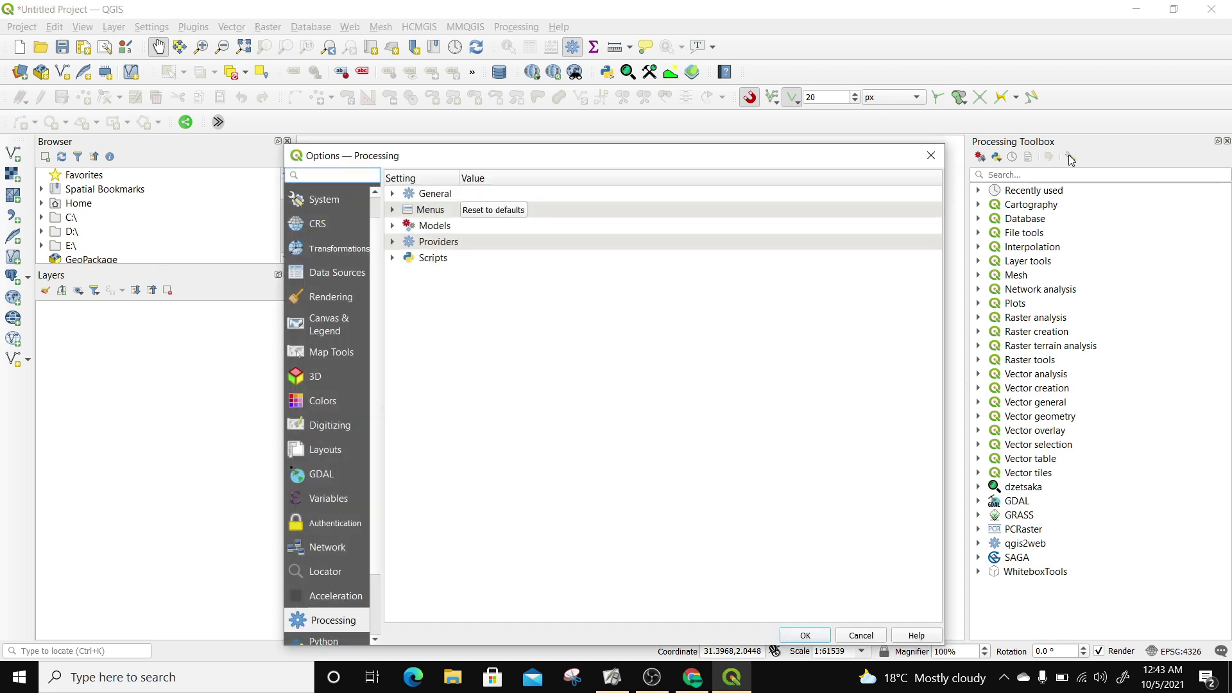
pyautogui.moveTo(620, 161); pyautogui.dragTo(671, 62)
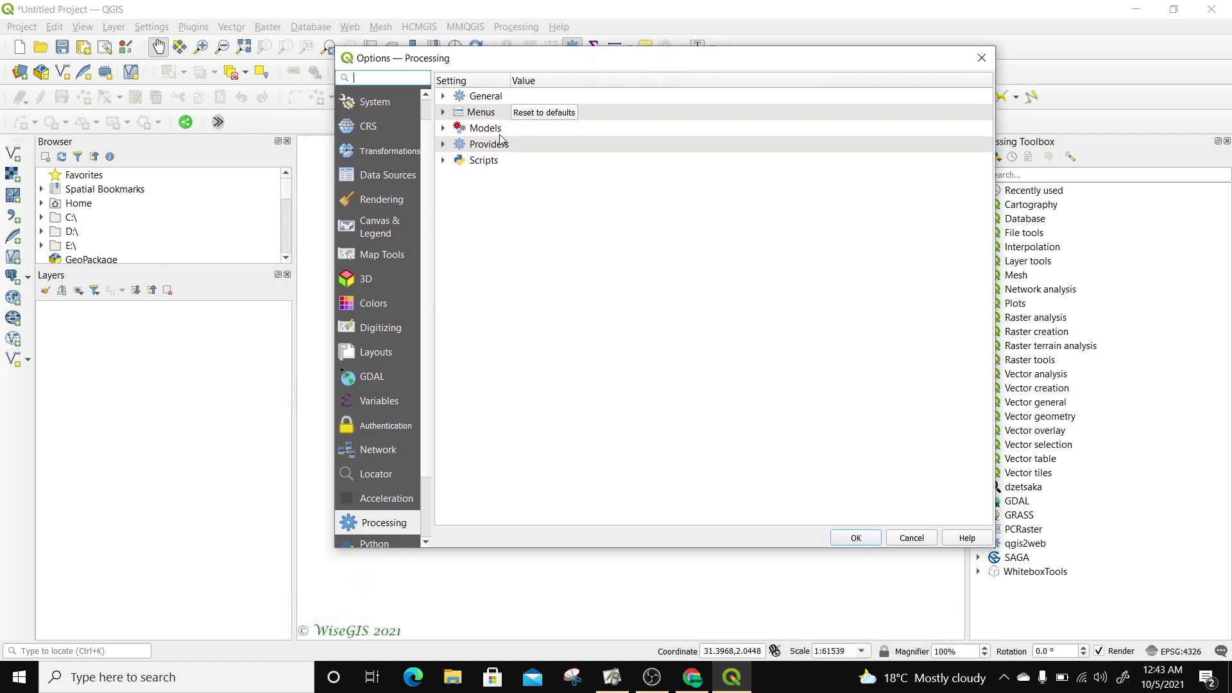
pyautogui.click(443, 146)
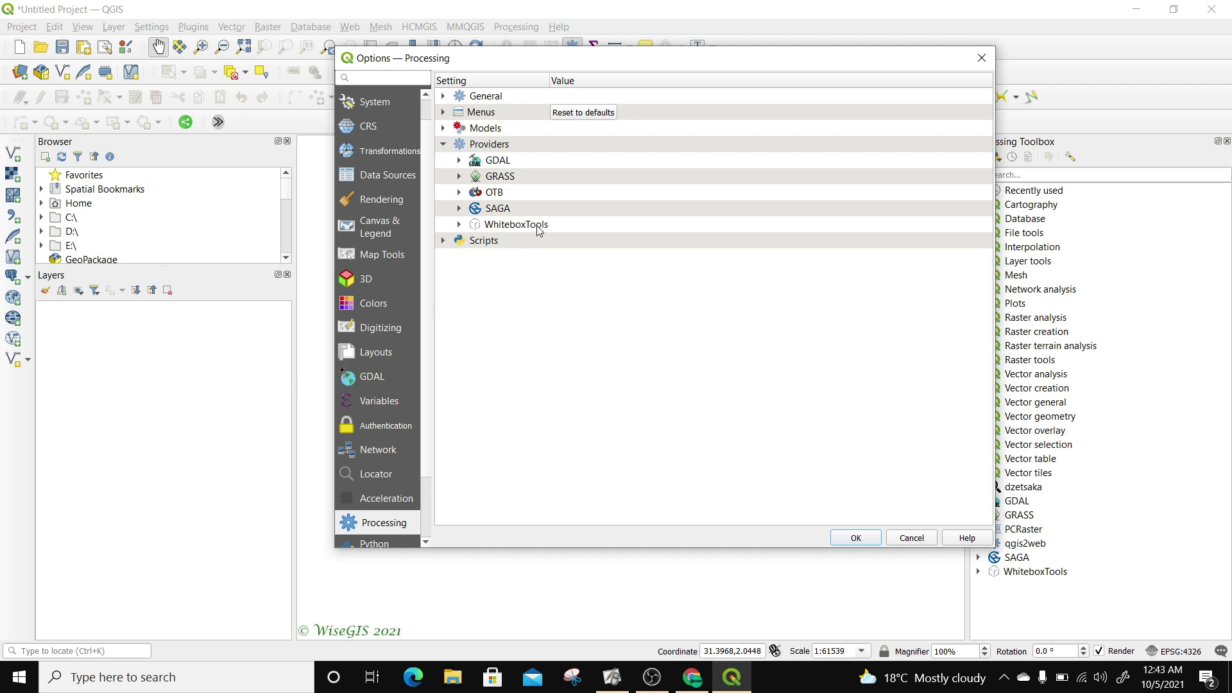
pyautogui.click(690, 225)
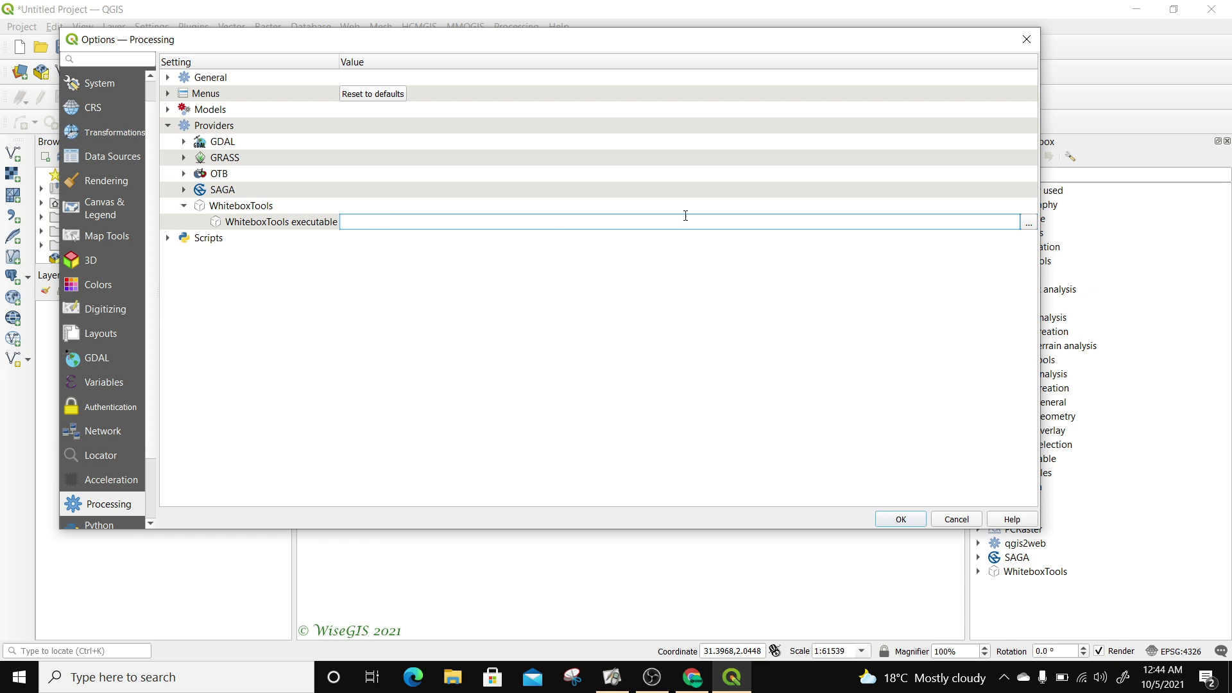
# Step: Set the WhiteboxTools executable to D:/APPS/Whiteboxtools/WhiteboxTools_win_amd64/WBT/whitebox_tools.exe and apply the Processing options
pyautogui.click(1029, 224)
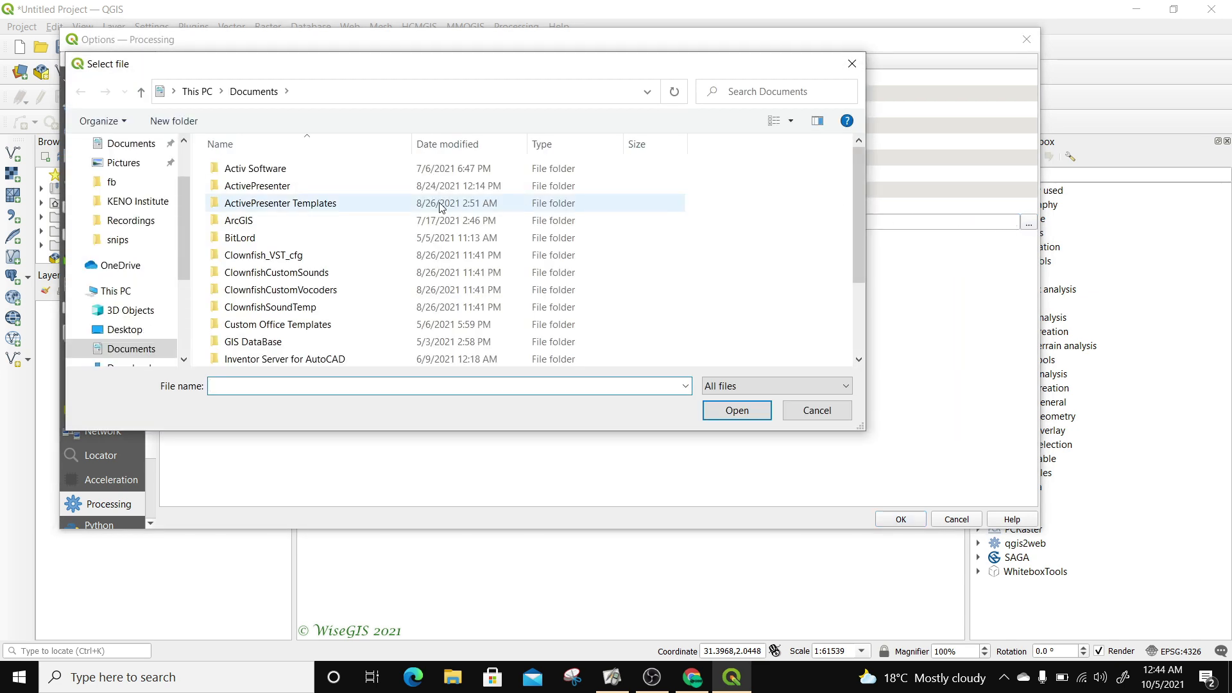
pyautogui.moveTo(187, 255); pyautogui.dragTo(178, 306)
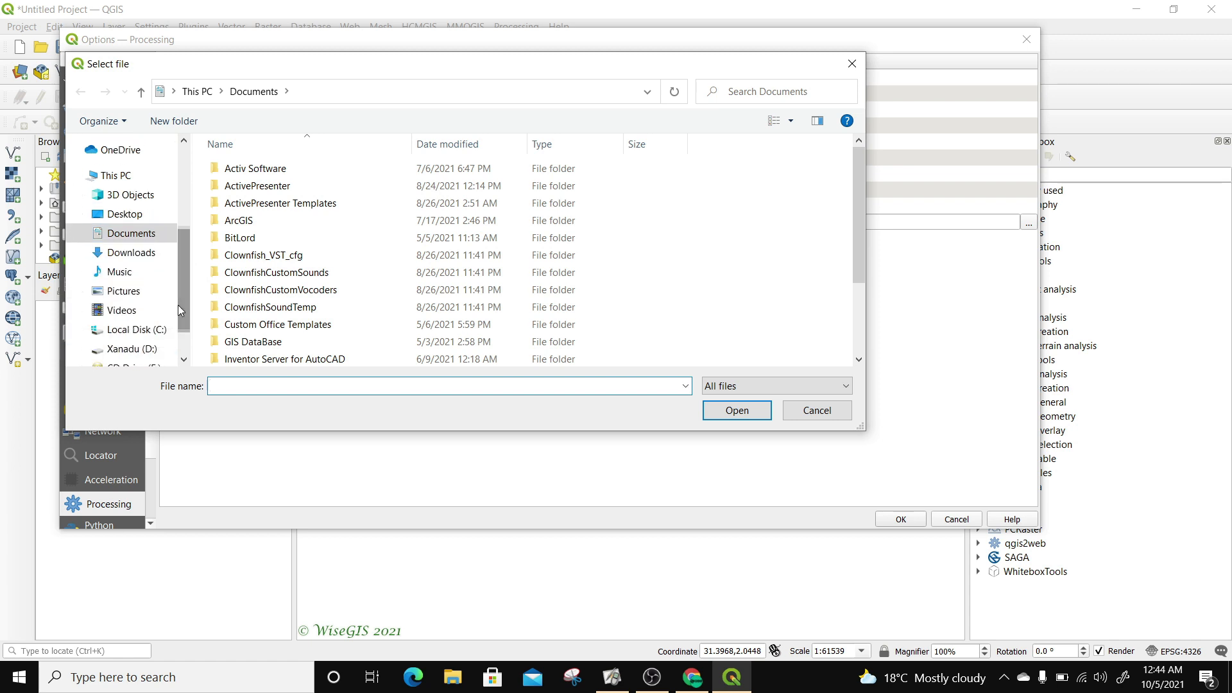
pyautogui.click(132, 348)
pyautogui.doubleClick(249, 168)
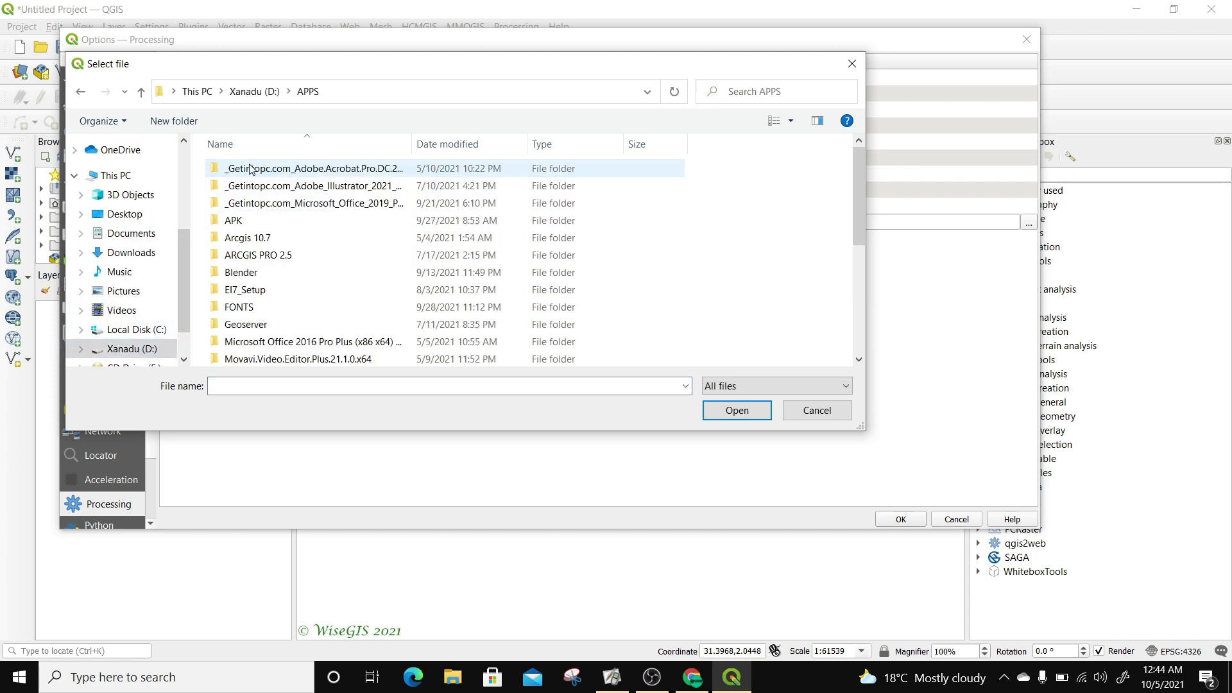
pyautogui.scroll(-2, 247, 257)
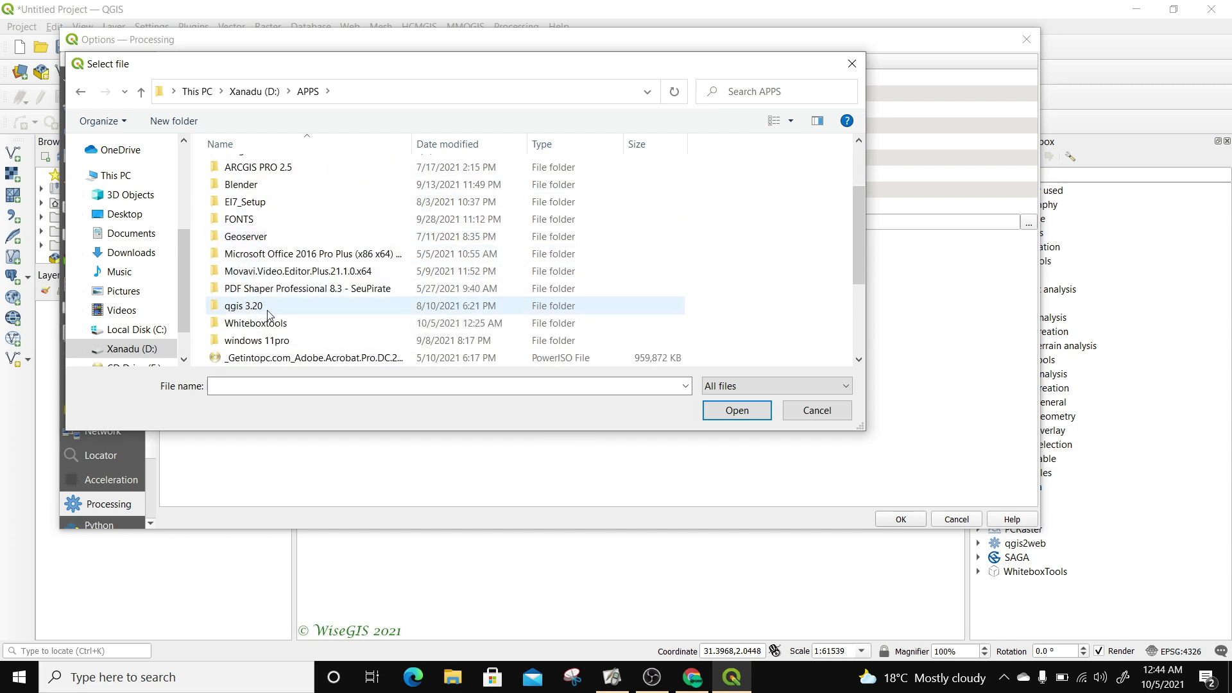
pyautogui.click(267, 325)
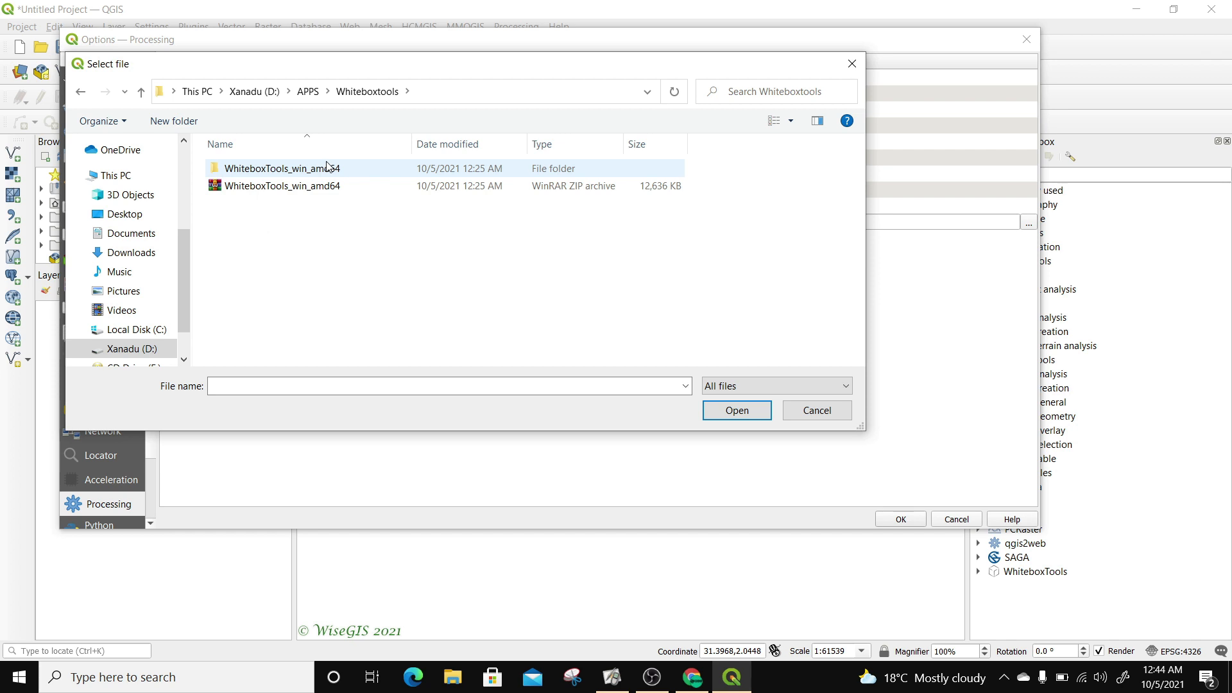
pyautogui.doubleClick(262, 169)
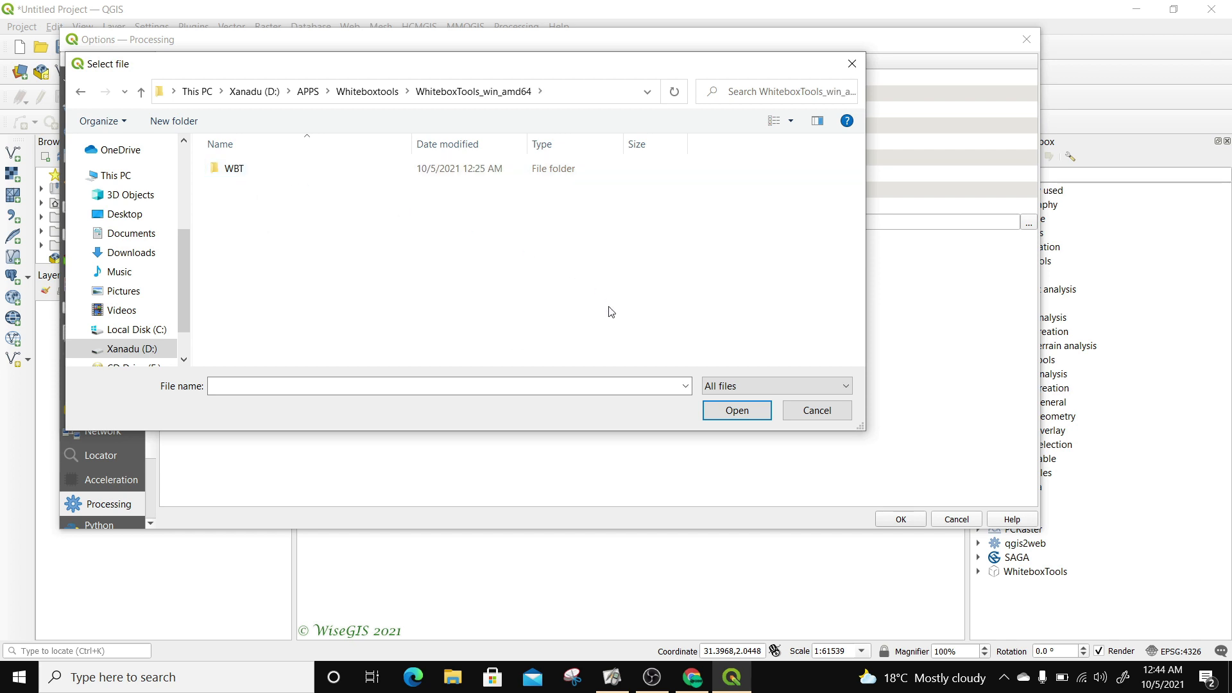
pyautogui.click(247, 168)
pyautogui.doubleClick(248, 168)
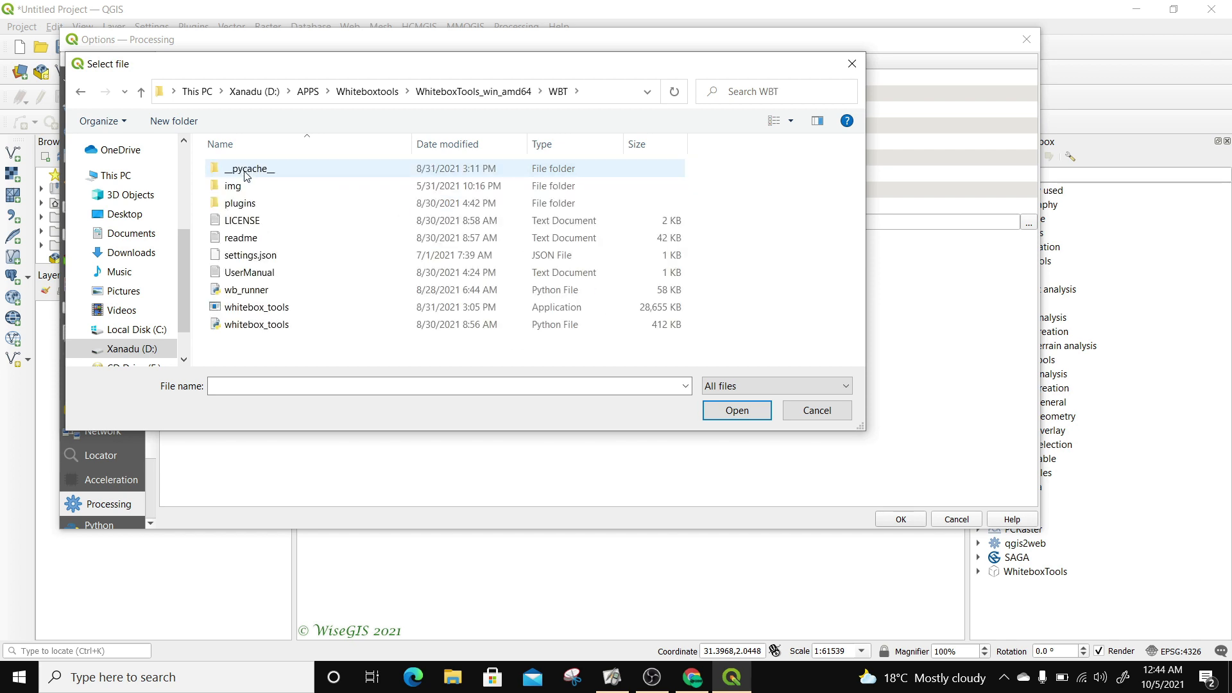
pyautogui.click(443, 306)
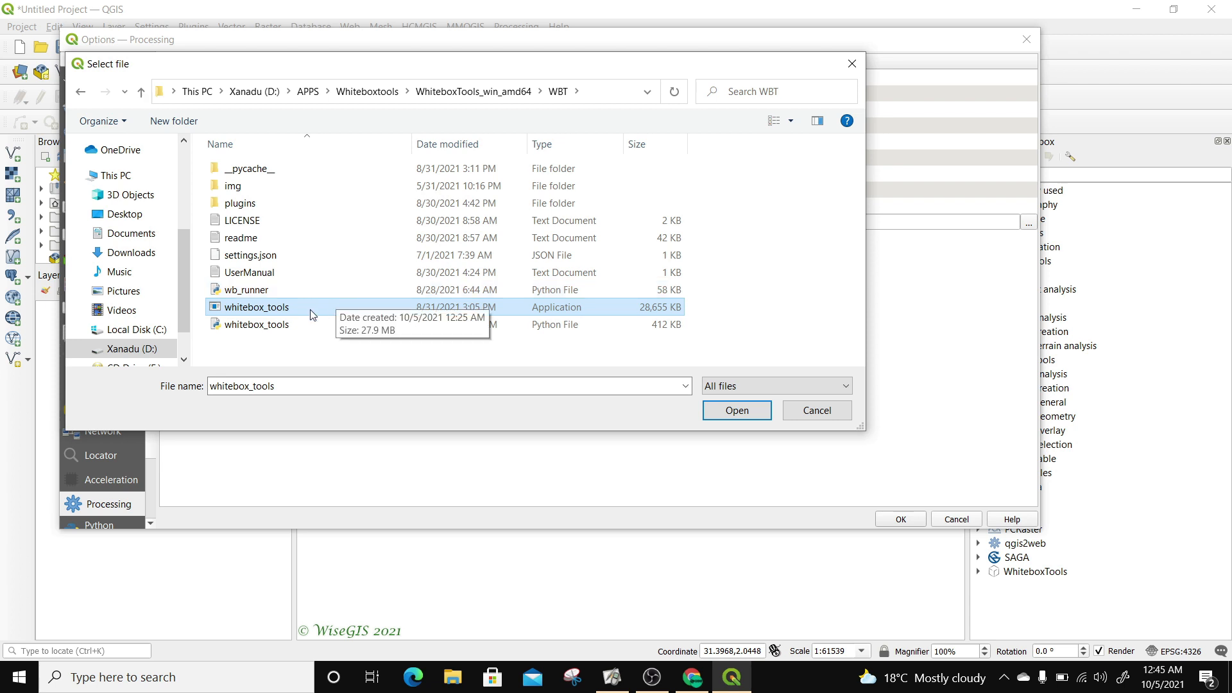
pyautogui.click(738, 410)
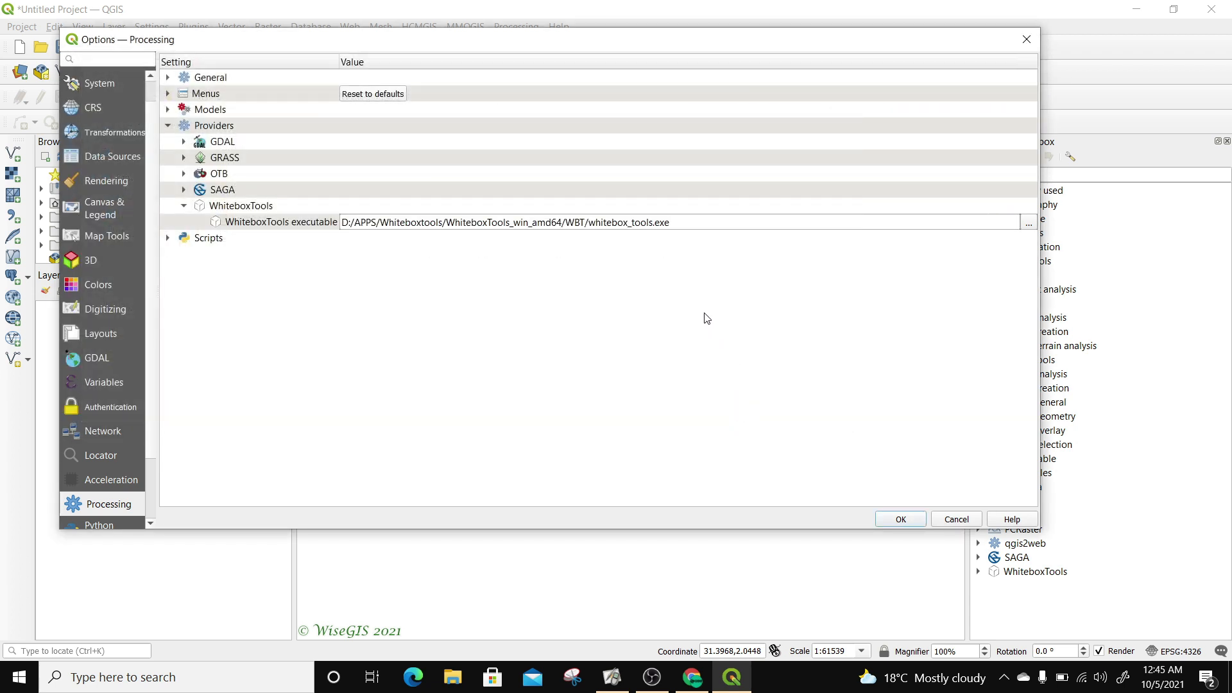
pyautogui.click(901, 521)
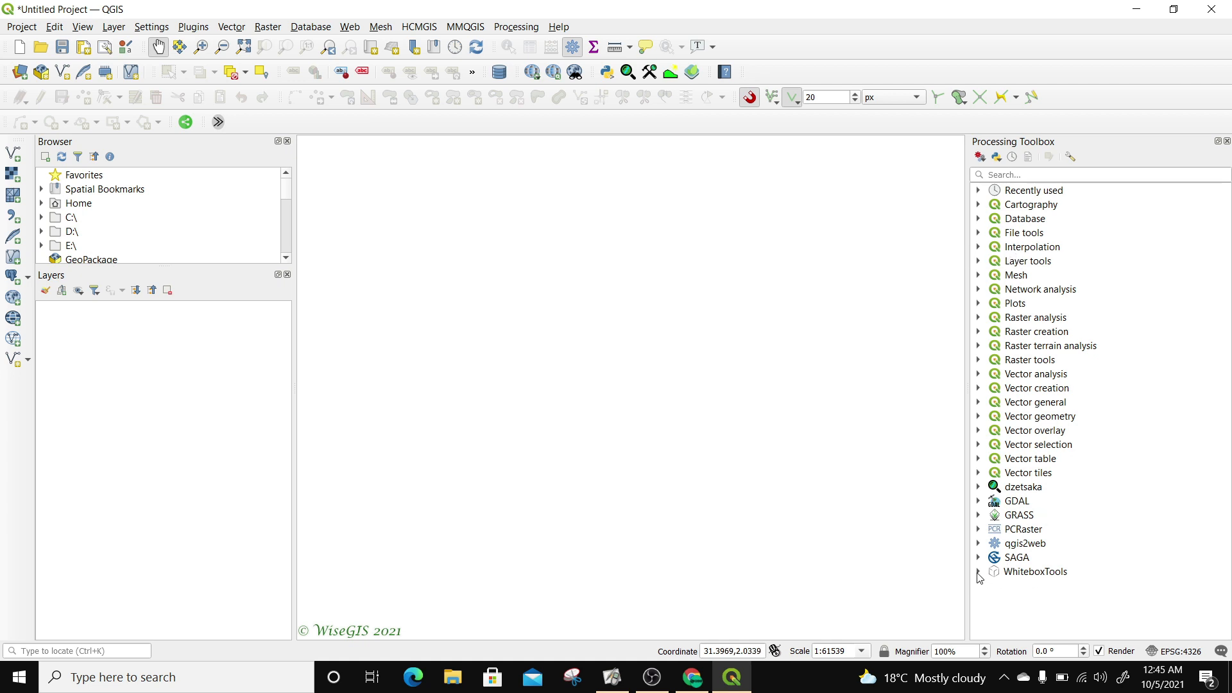
# Step: Expand the WhiteboxTools provider in the Processing Toolbox and load the built-in World Map layer through the map coordinate entry
pyautogui.click(979, 572)
pyautogui.scroll(-4, 1059, 516)
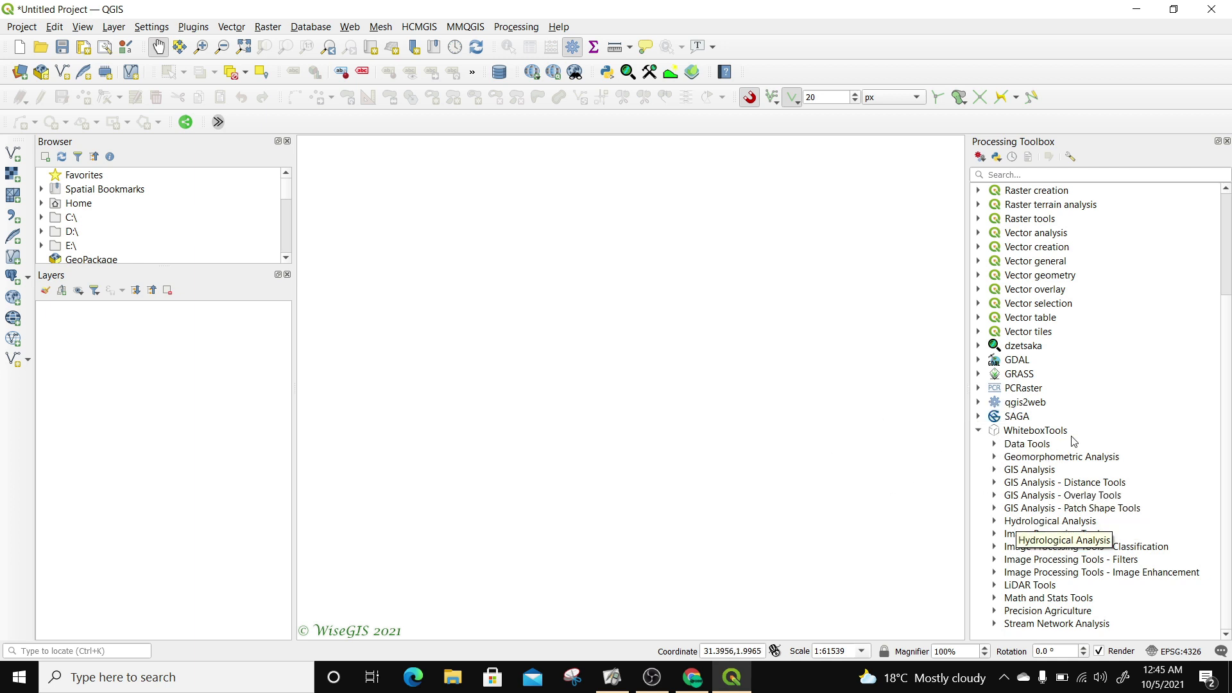
pyautogui.tripleClick(762, 651)
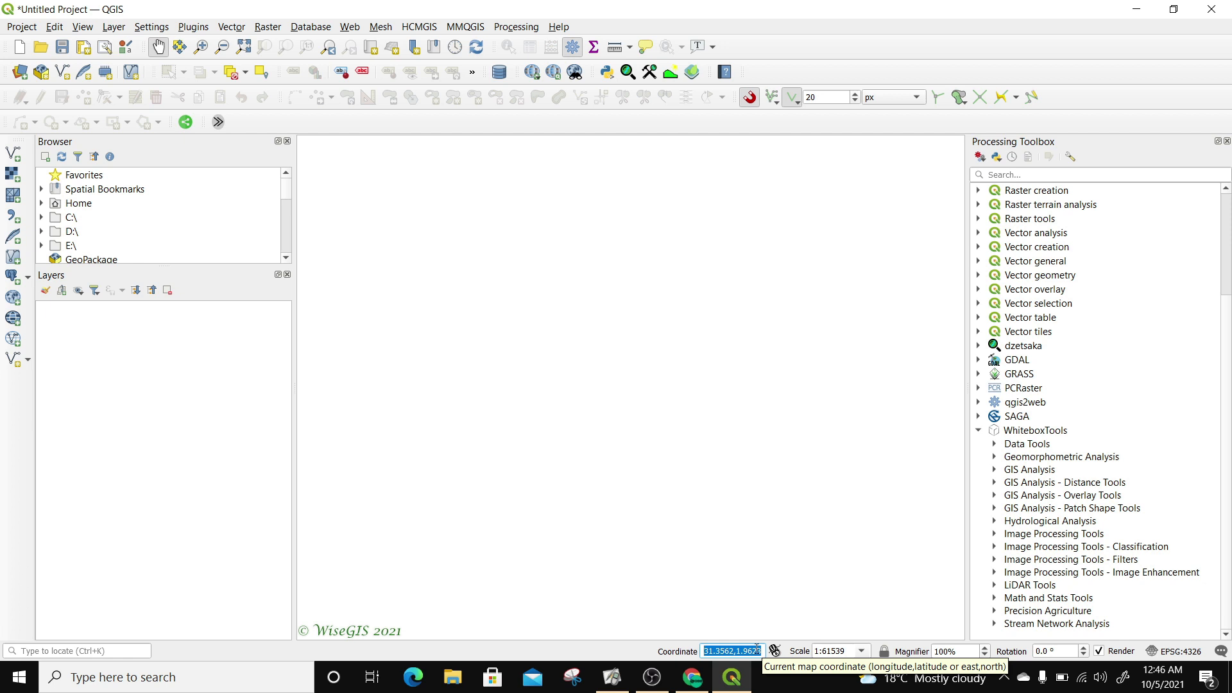
pyautogui.press('BackSpace')
pyautogui.press('Return')
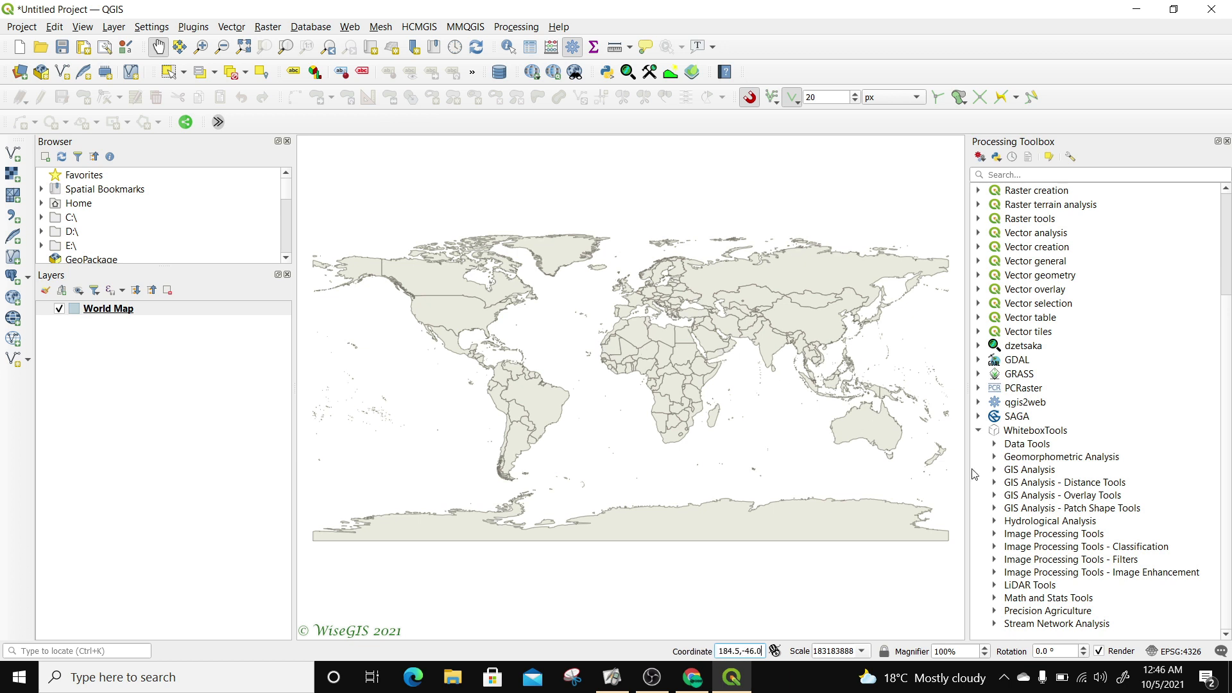
# Step: Run CentroidVector from the WhiteboxTools GIS Analysis group on the World Map layer with temporary output, and close the tool after reviewing its log
pyautogui.click(995, 472)
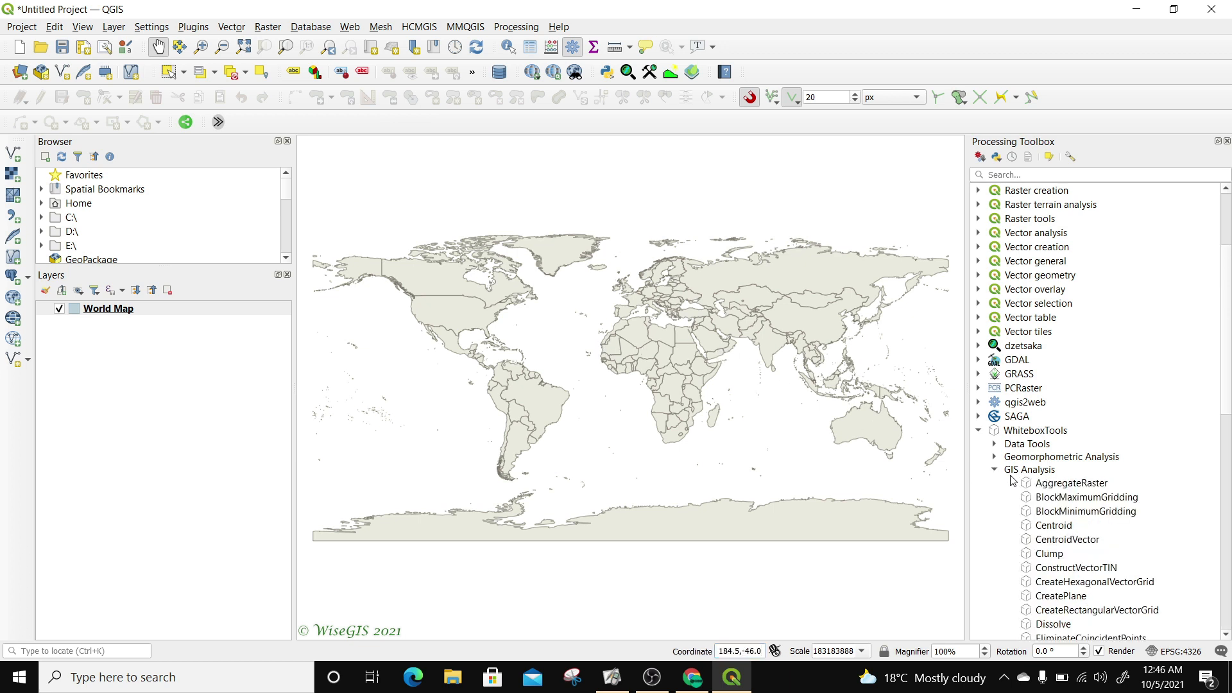
pyautogui.scroll(-1, 1047, 489)
pyautogui.click(1042, 487)
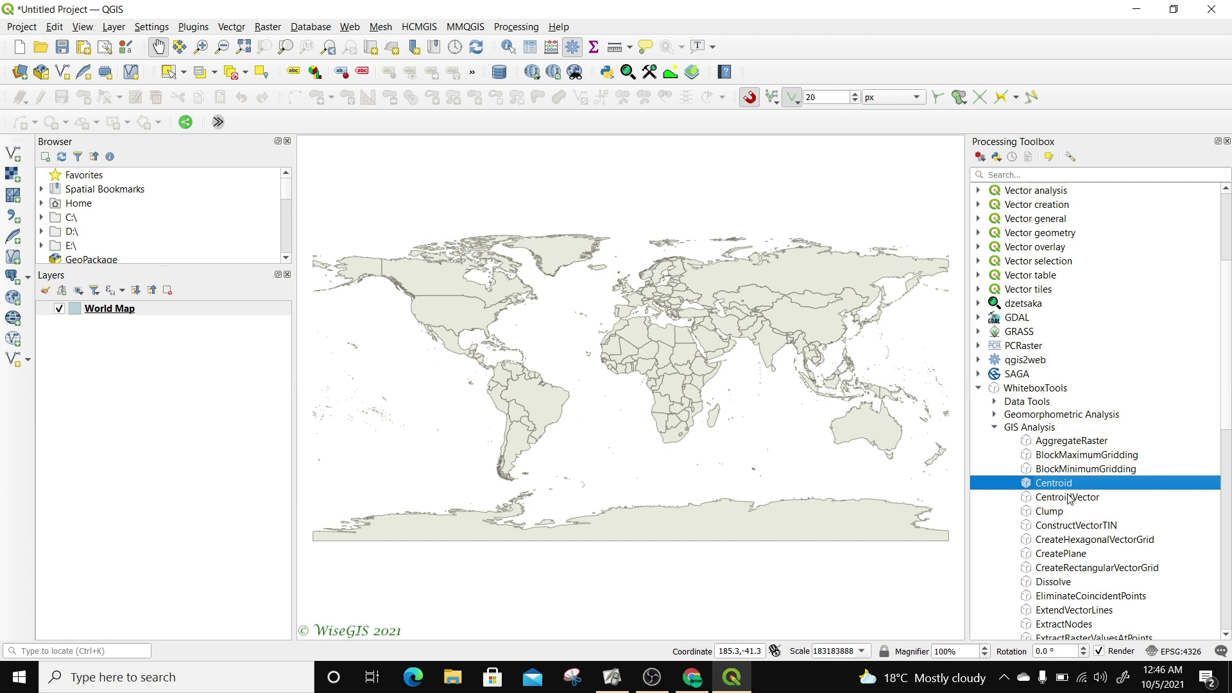
pyautogui.click(1068, 498)
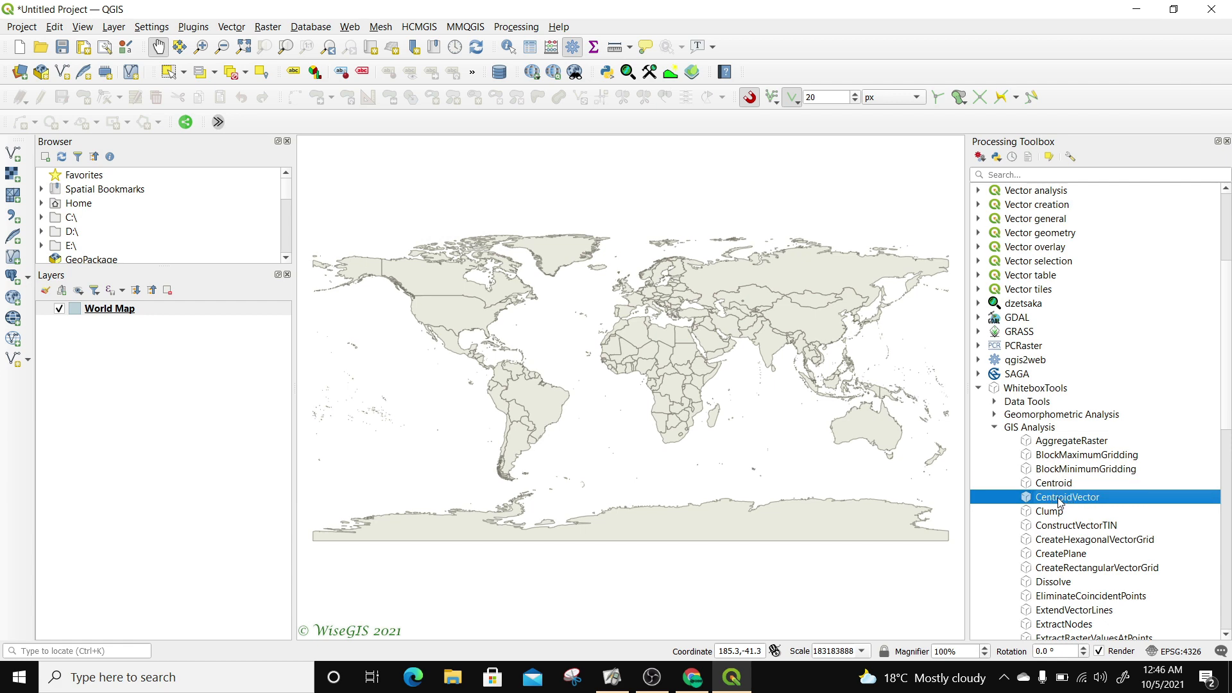
pyautogui.doubleClick(1059, 498)
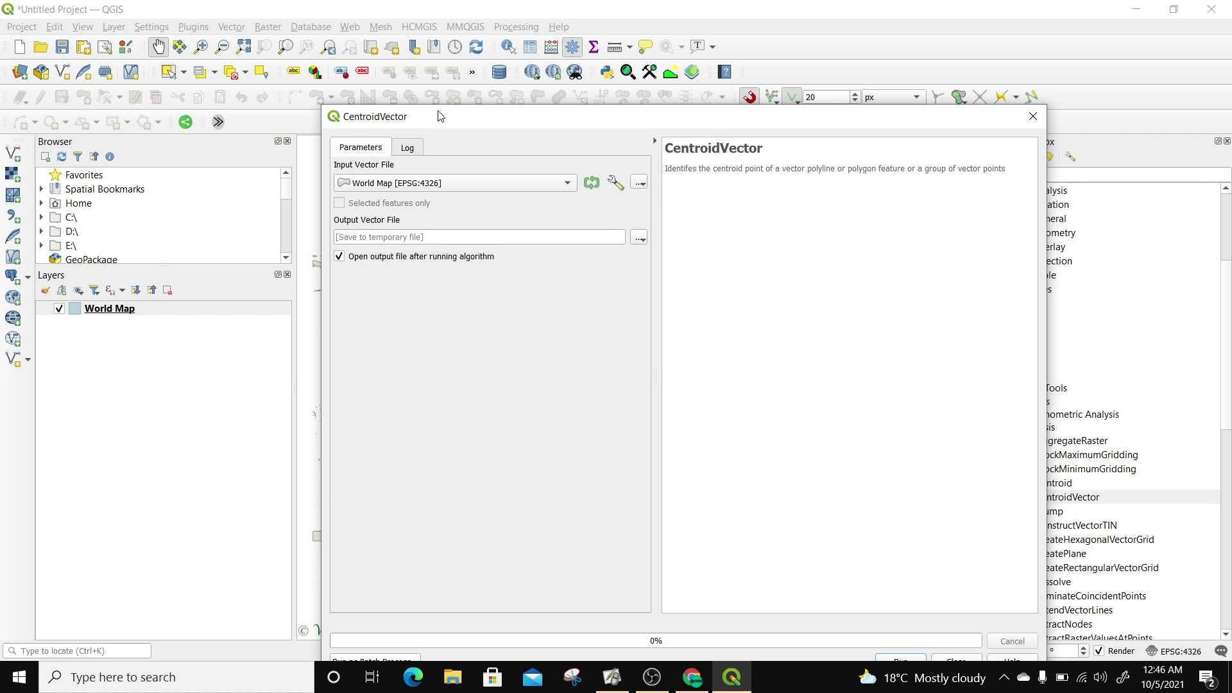
pyautogui.moveTo(441, 116); pyautogui.dragTo(464, 36)
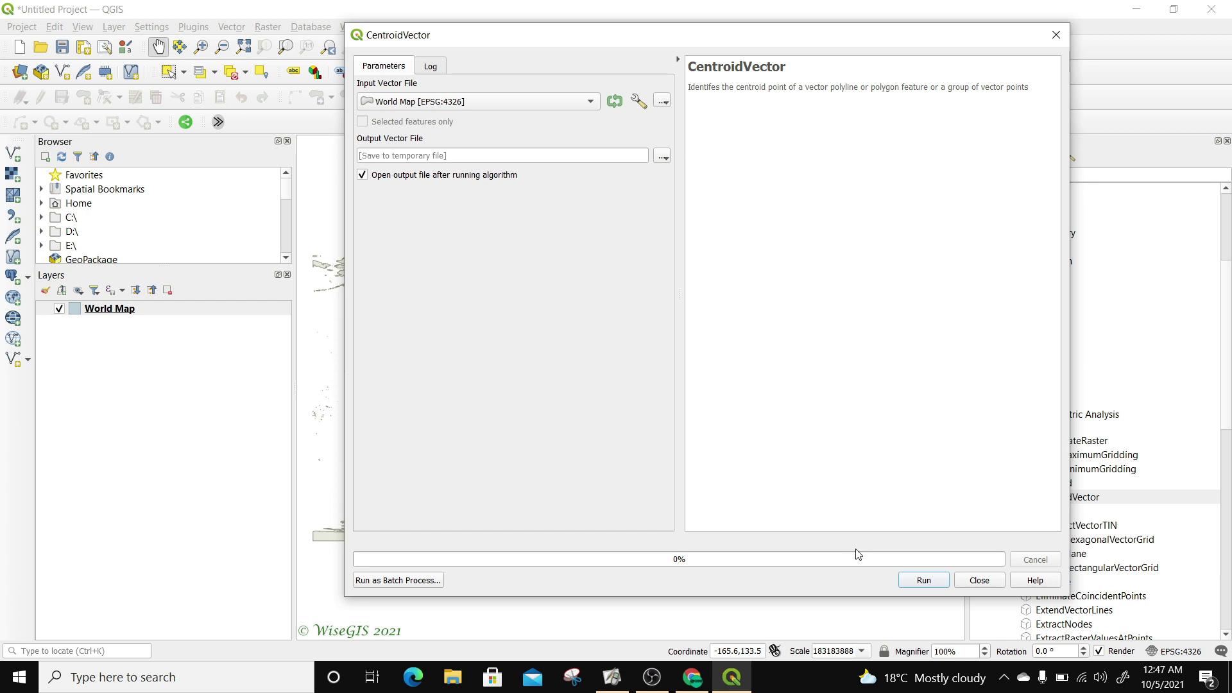
pyautogui.click(925, 581)
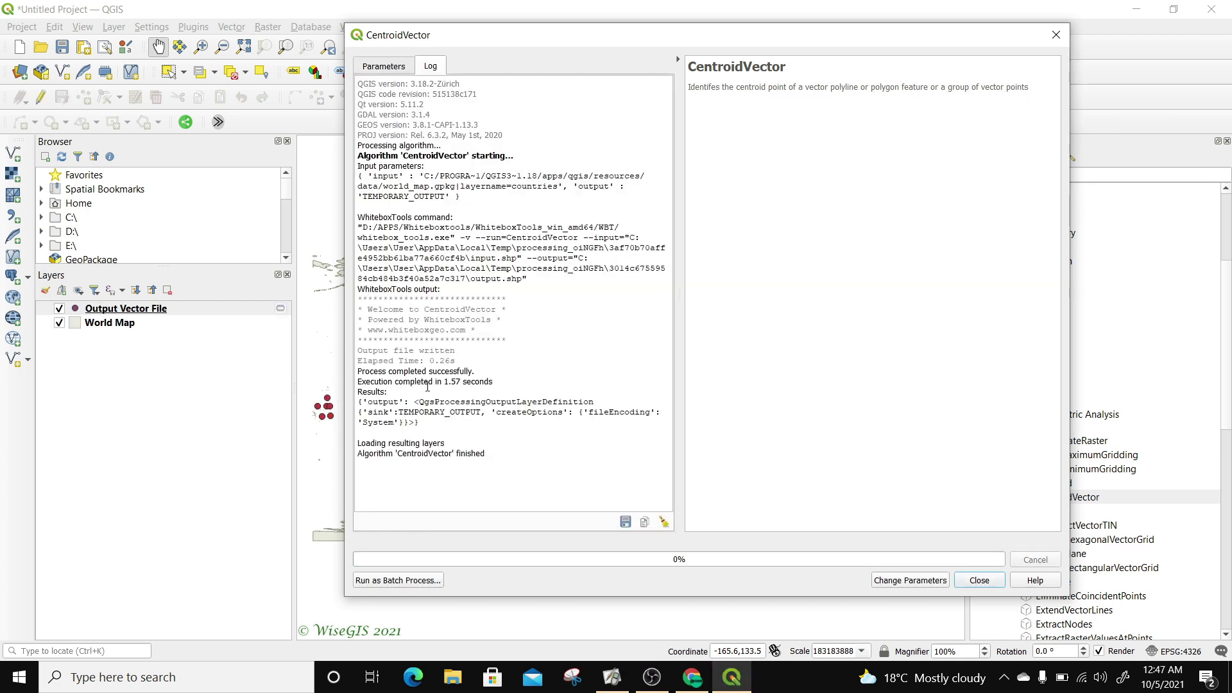
pyautogui.moveTo(486, 455); pyautogui.dragTo(359, 350)
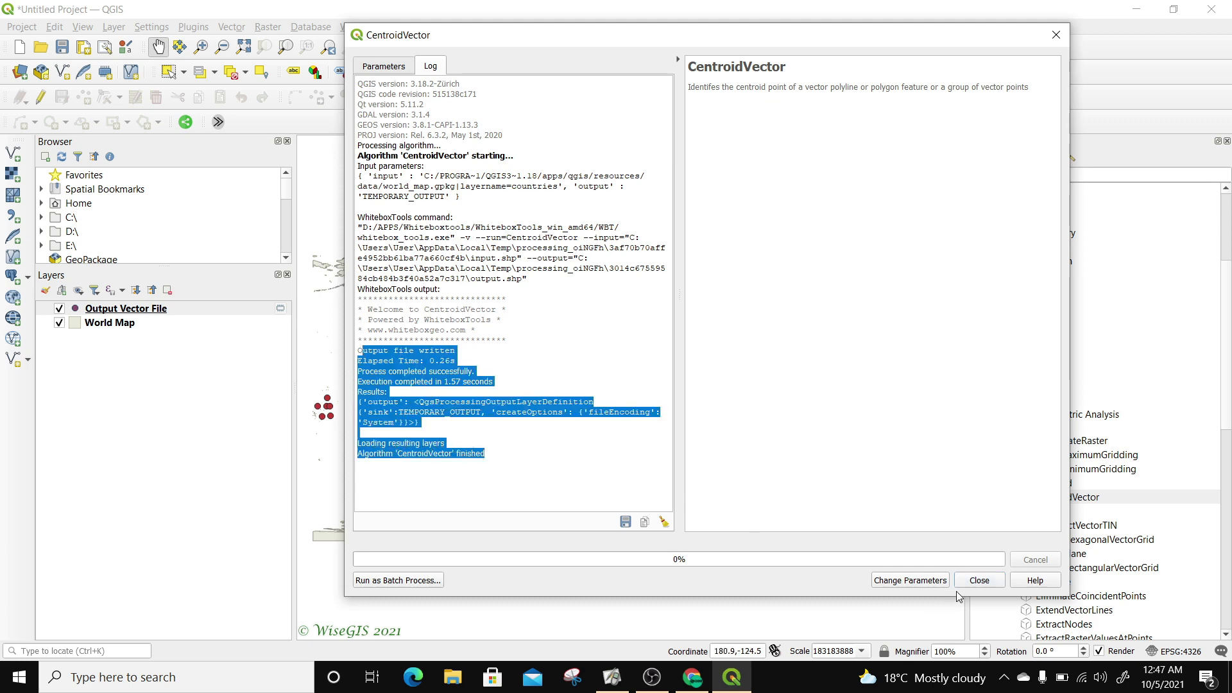
pyautogui.click(978, 581)
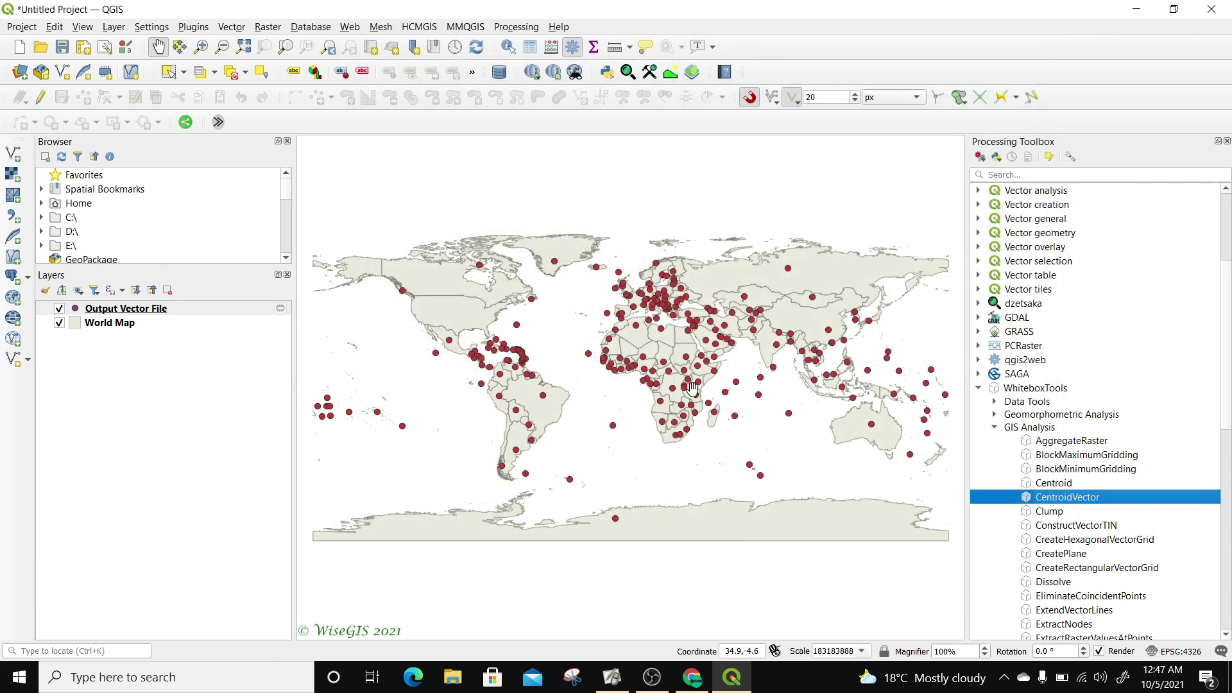
# Step: Examine the centroid points against the country polygons across Africa and the Arabian Peninsula, and collapse the GIS Analysis tool group
pyautogui.scroll(3, 691, 386)
pyautogui.moveTo(696, 369); pyautogui.dragTo(511, 489)
pyautogui.moveTo(619, 265); pyautogui.dragTo(630, 446)
pyautogui.moveTo(653, 336); pyautogui.dragTo(829, 380)
pyautogui.moveTo(600, 432); pyautogui.dragTo(720, 230)
pyautogui.moveTo(636, 410); pyautogui.dragTo(767, 286)
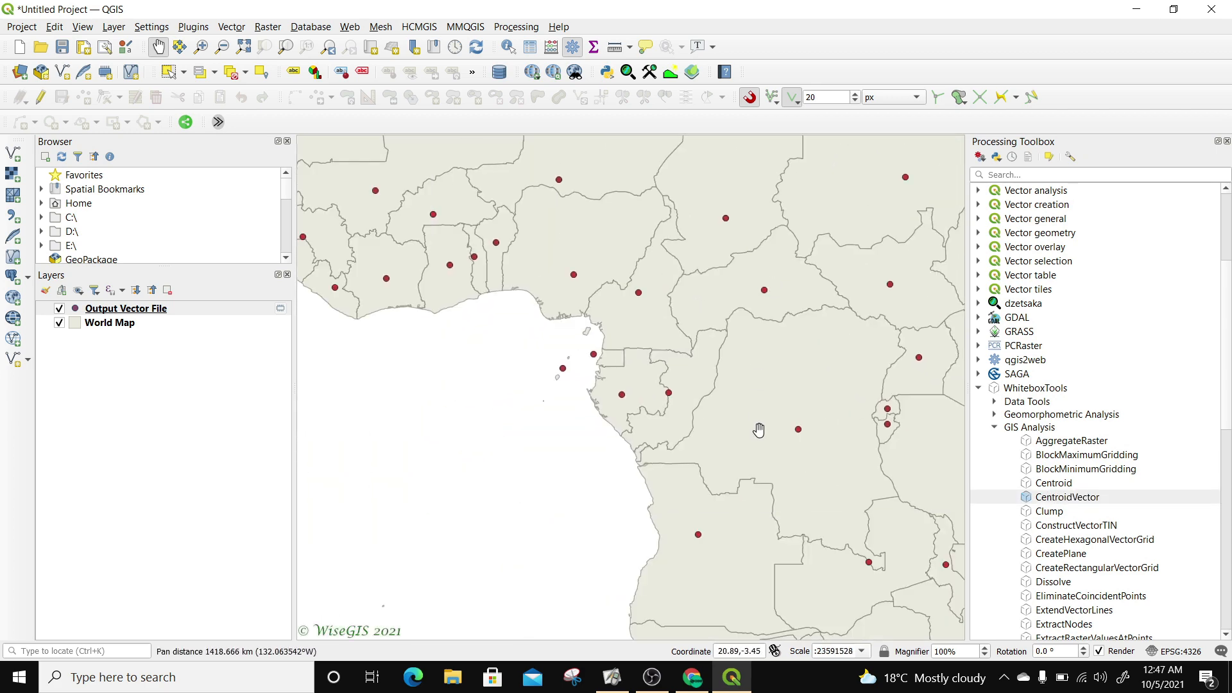
pyautogui.moveTo(759, 429); pyautogui.dragTo(543, 255)
pyautogui.moveTo(617, 458); pyautogui.dragTo(548, 348)
pyautogui.moveTo(584, 413); pyautogui.dragTo(591, 542)
pyautogui.moveTo(697, 300); pyautogui.dragTo(691, 491)
pyautogui.moveTo(691, 271); pyautogui.dragTo(649, 413)
pyautogui.moveTo(714, 314); pyautogui.dragTo(723, 529)
pyautogui.click(996, 428)
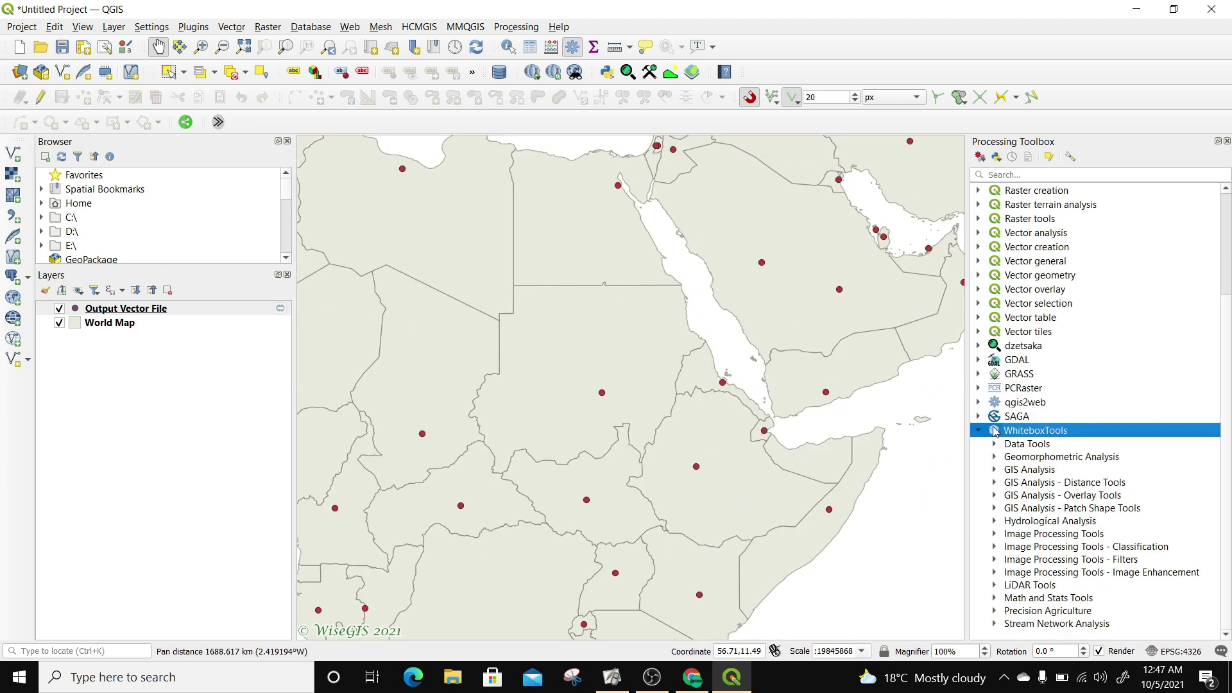